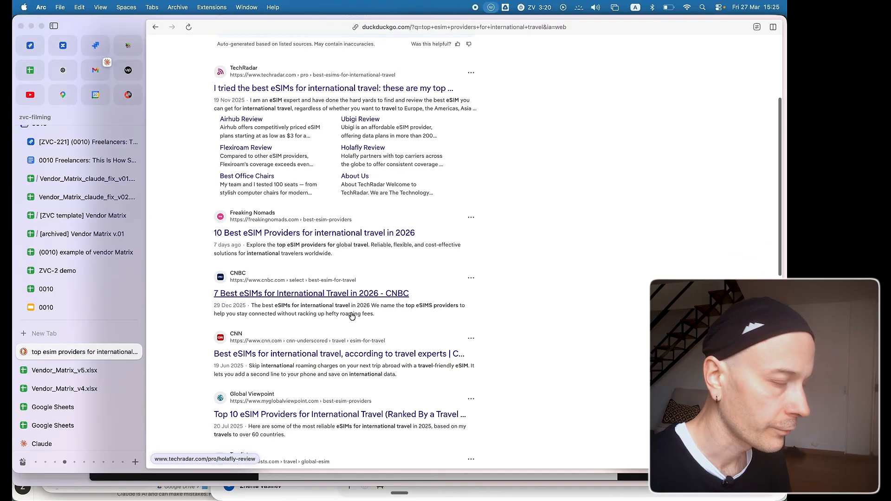
Look through the search results for top eSIM providers for international travel.
scroll(352, 315, "up", 6)
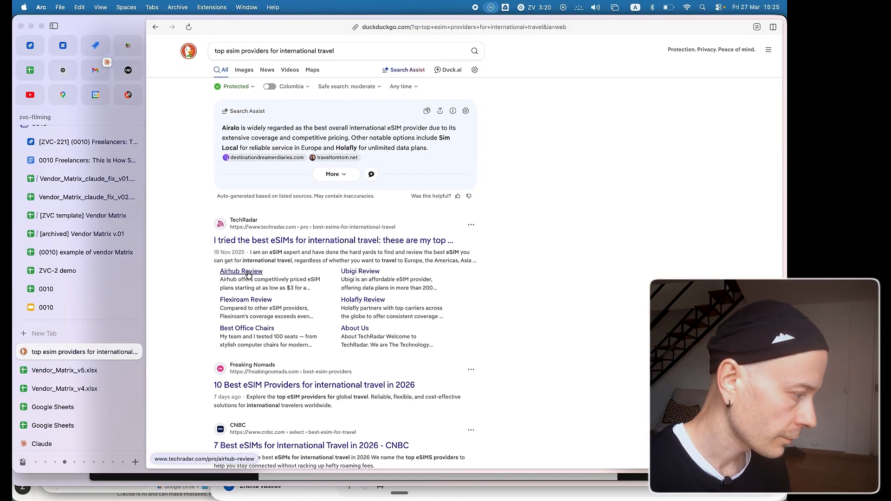
scroll(228, 328, "down", 4)
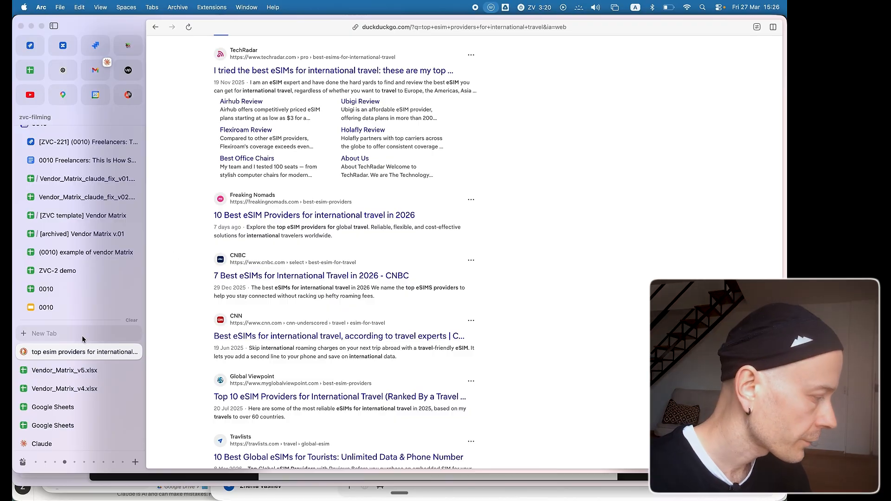
scroll(68, 405, "down", 3)
scroll(69, 405, "up", 3)
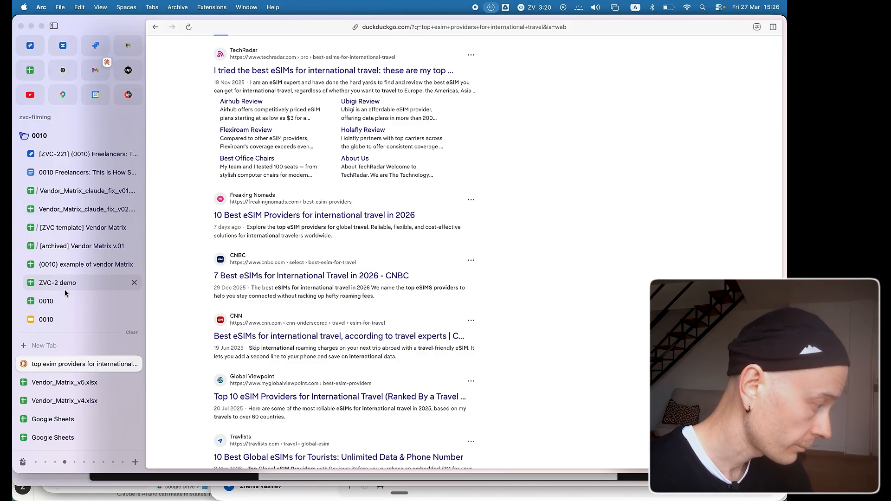
Open the example eSIM Comparison Table and examine its feature list, vendor columns, yes/no ratings and country pricing.
left_click(72, 267)
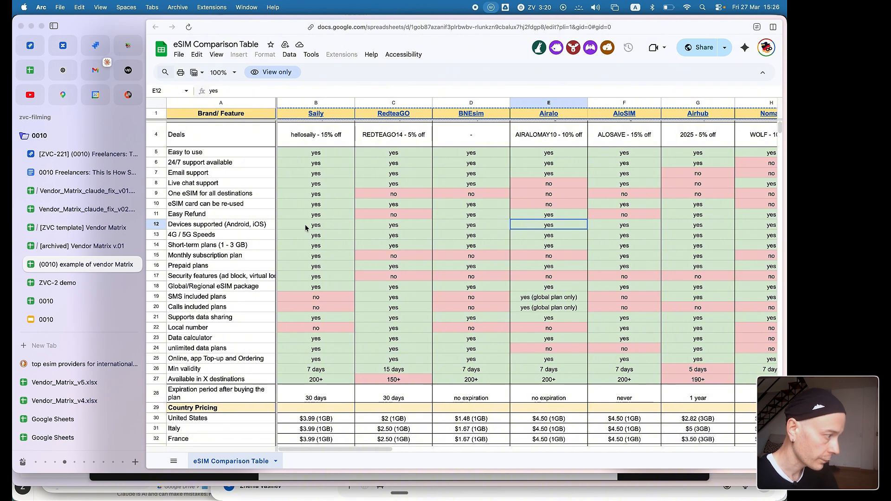
scroll(249, 204, "up", 2)
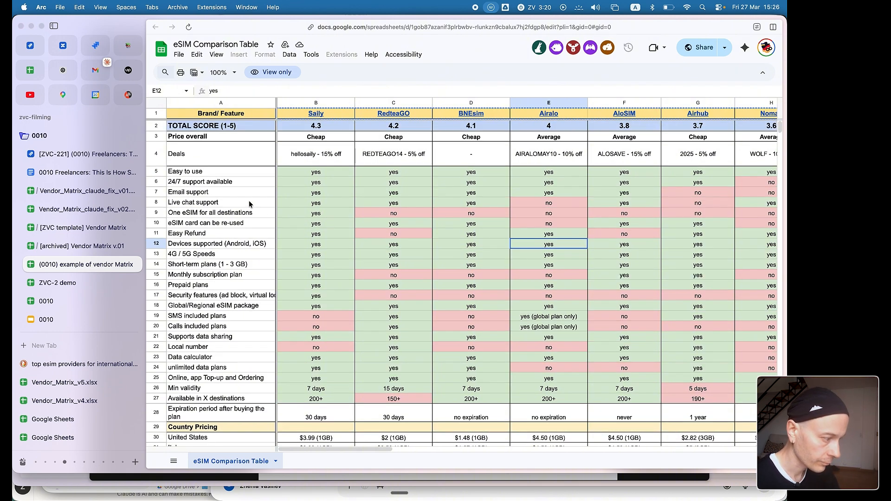
left_click_drag(220, 172, 232, 400)
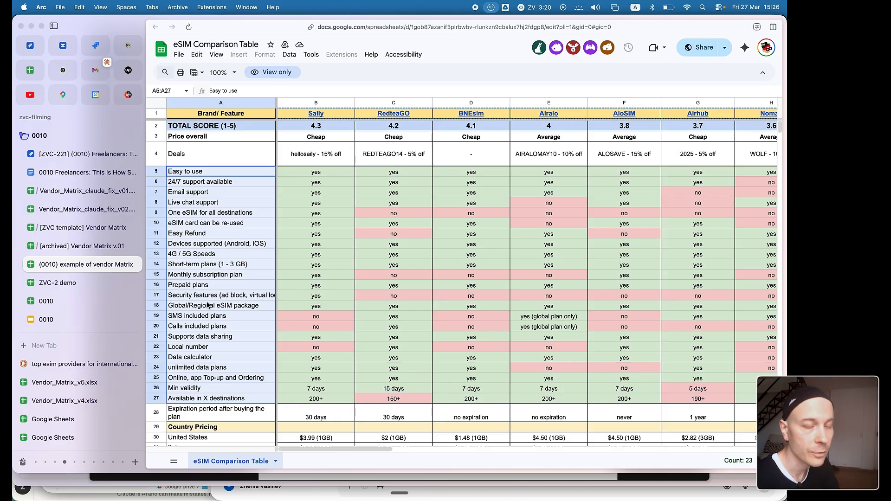
left_click(339, 116)
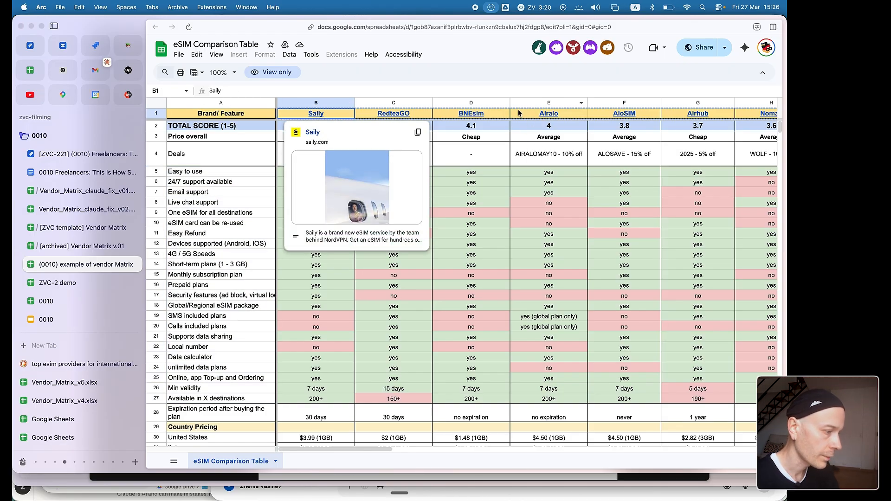
left_click(522, 138)
scroll(458, 260, "down", 1)
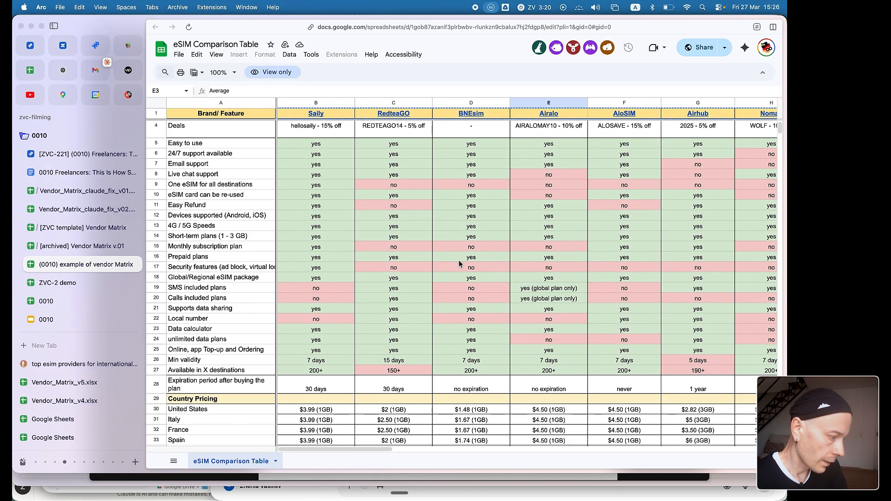
left_click_drag(337, 143, 638, 349)
scroll(497, 332, "down", 3)
scroll(497, 332, "down", 3)
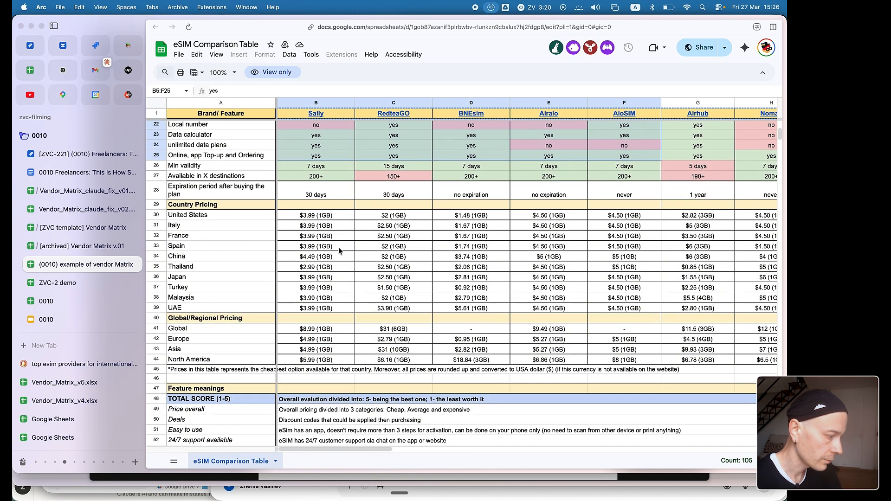
left_click(319, 226)
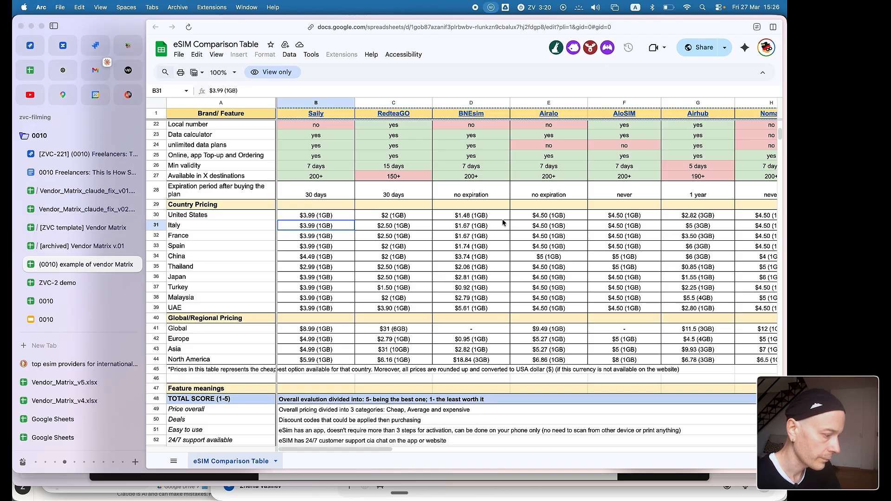
scroll(541, 301, "down", 5)
scroll(541, 301, "up", 12)
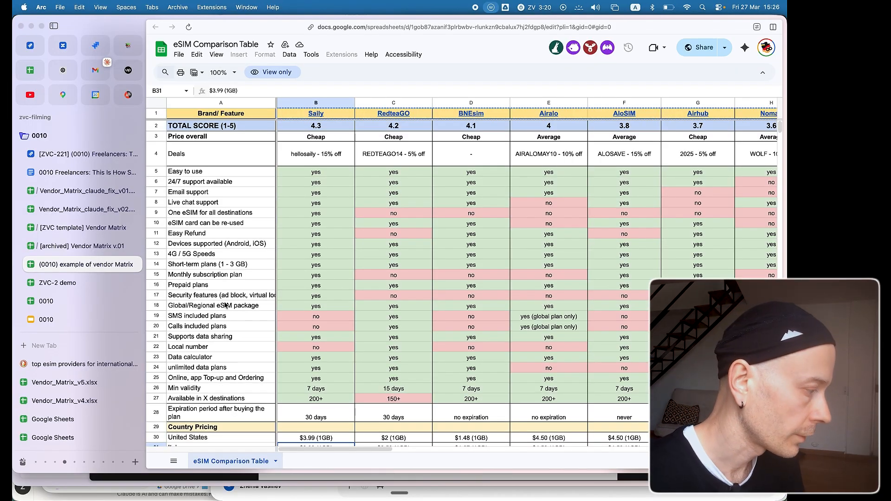
Open the [ZVC template] Vendor Matrix and review the requirements listed on its data sheet.
left_click(75, 229)
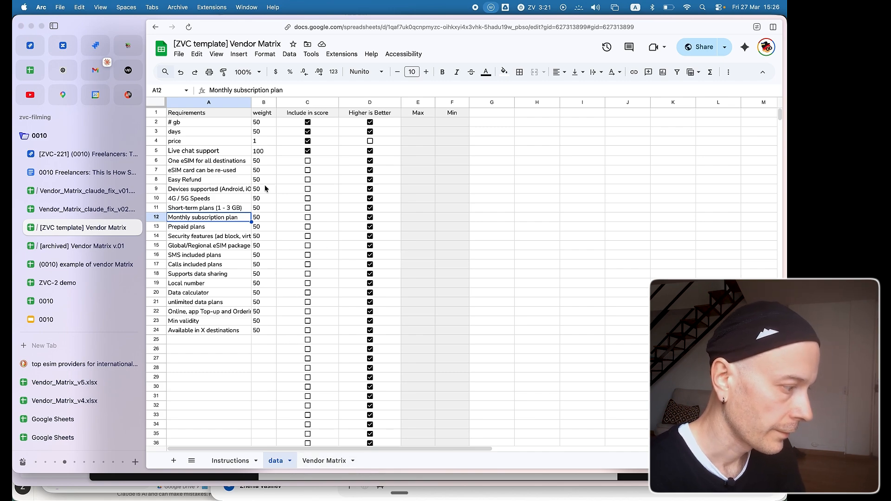
left_click(213, 306)
left_click(224, 192)
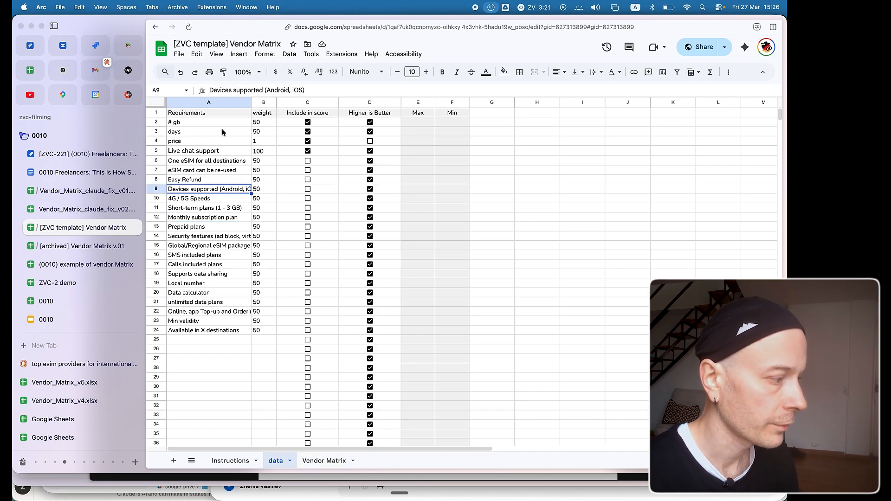
left_click(197, 153)
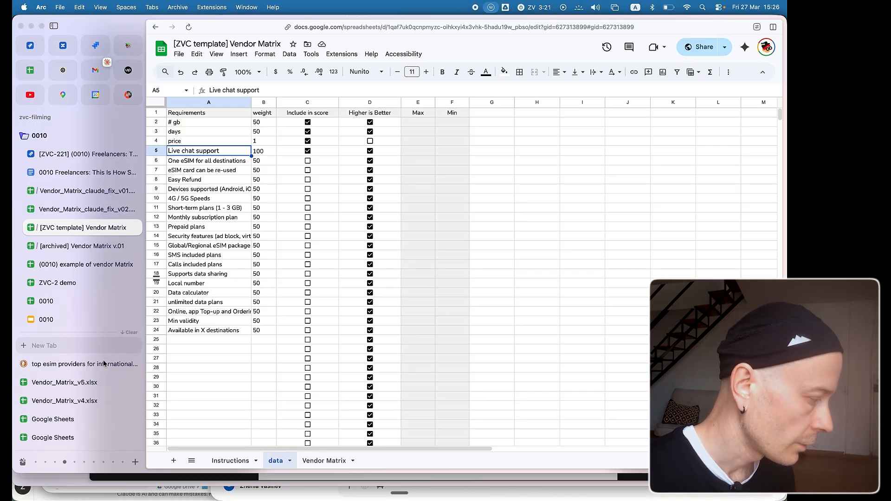
Copy the vendor names Nomad to Alosim from the archived Vendor Matrix v.01 into the template's Vendor column, starting at C2.
left_click(316, 462)
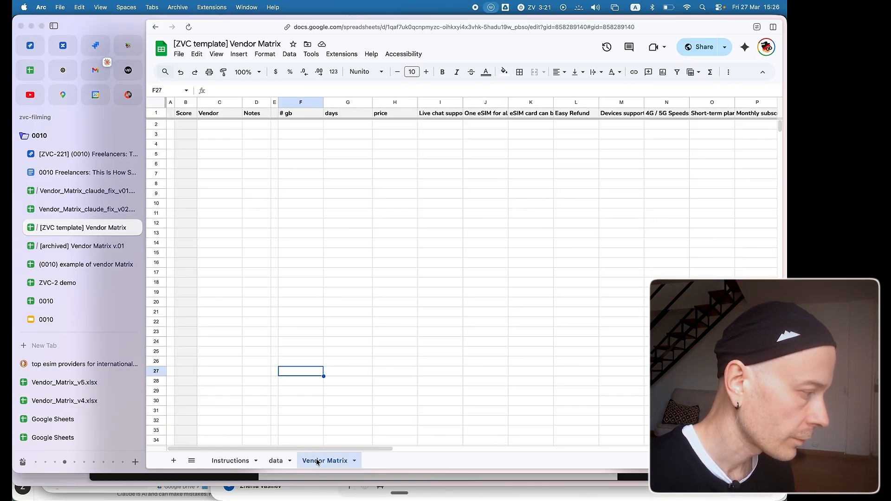
left_click(79, 248)
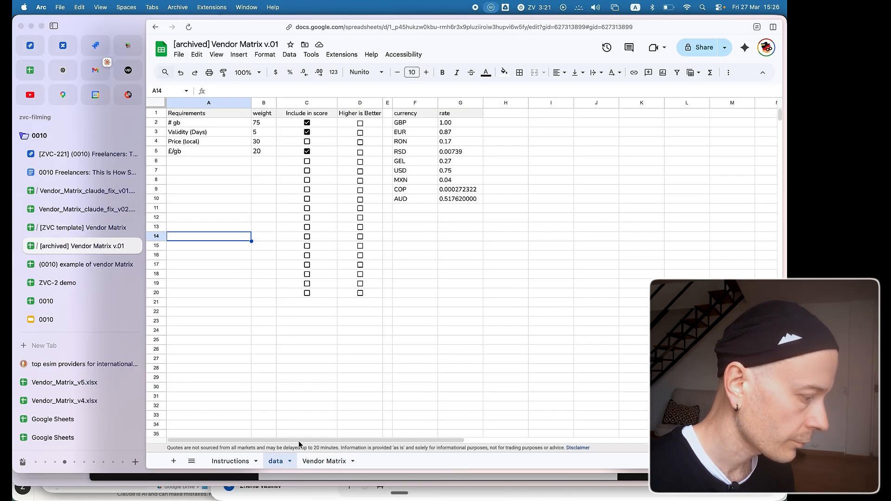
left_click(319, 462)
left_click_drag(221, 126, 224, 179)
left_click(95, 229)
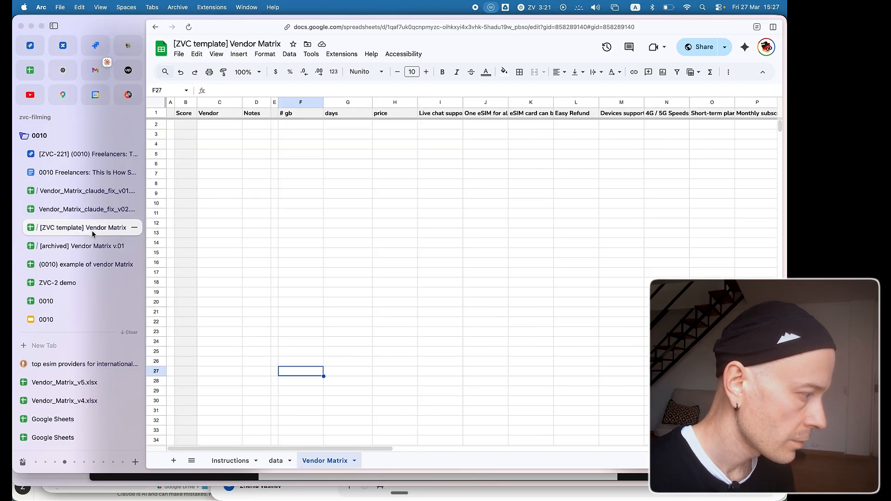
left_click(223, 125)
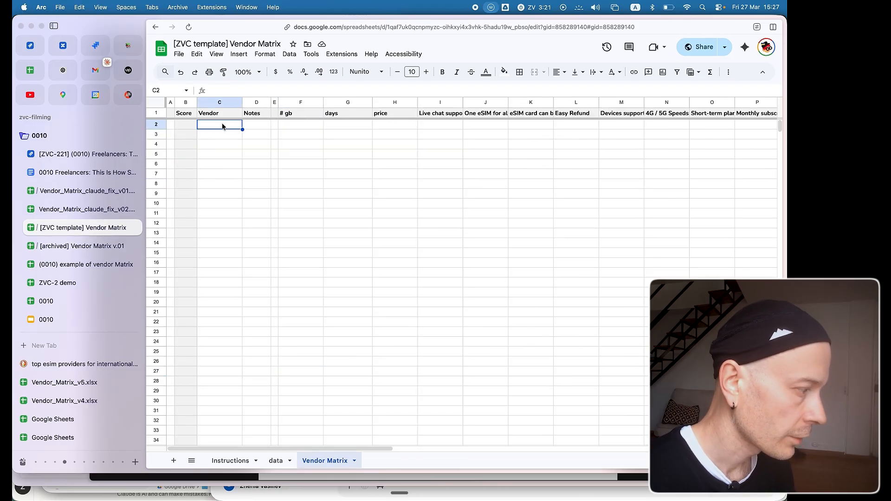
type("Nomad Jetpac Airhub BNESim GlobaleSIM Alosim")
left_click(218, 148)
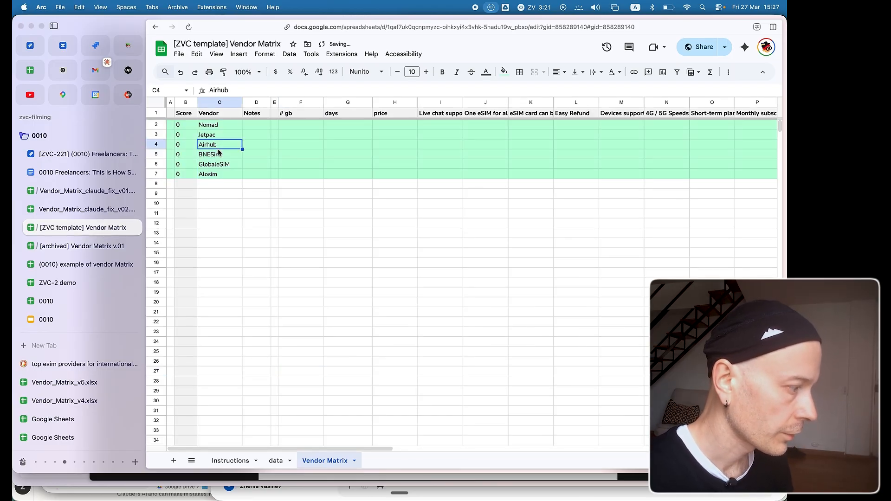
Look up Georgia on the Airalo website and examine the validity, data amount and price of its eSIM packages.
scroll(57, 392, "down", 5)
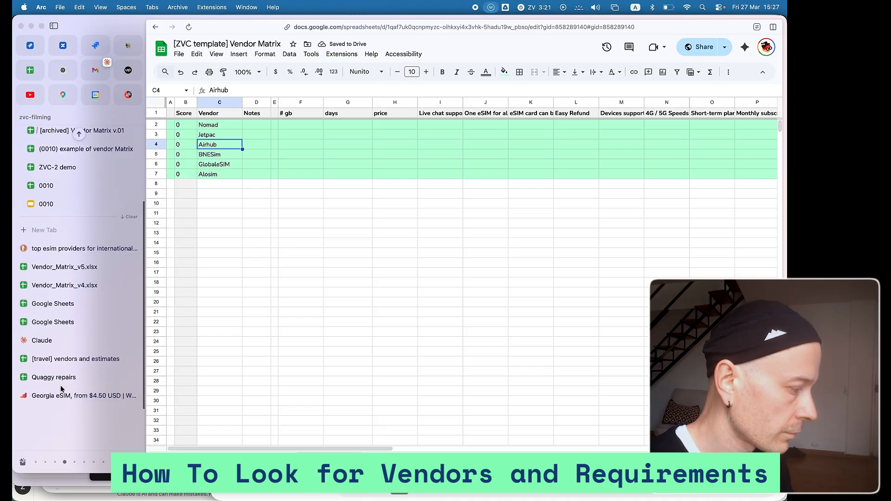
left_click(58, 396)
left_click(199, 59)
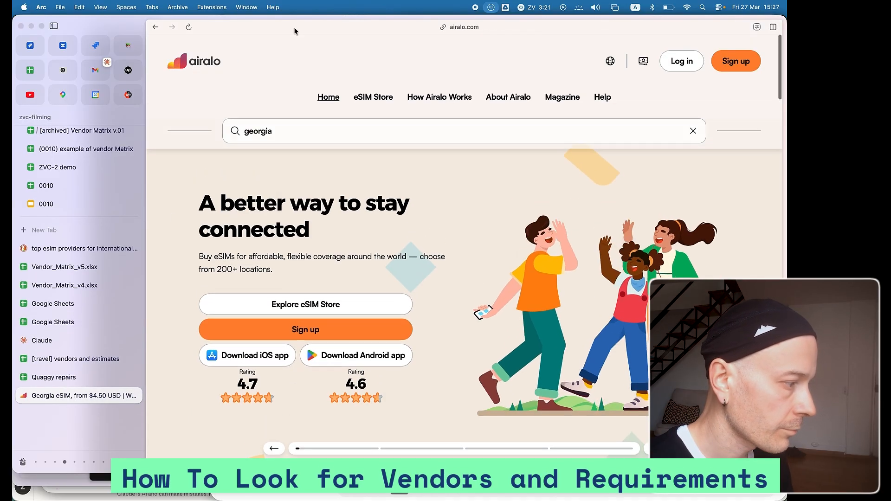
left_click(280, 138)
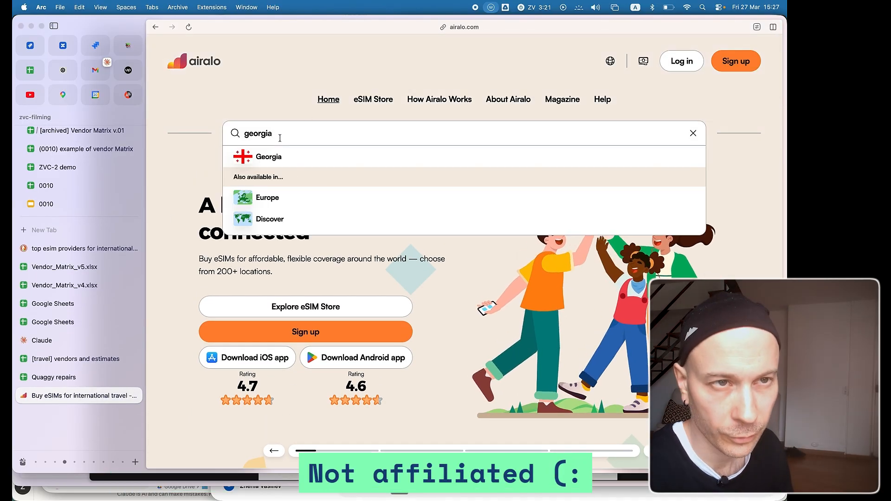
left_click(275, 159)
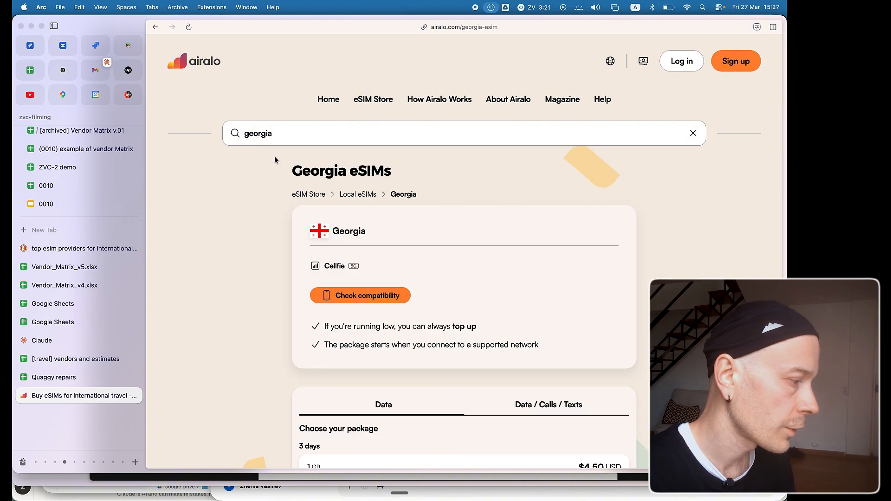
scroll(333, 302, "down", 5)
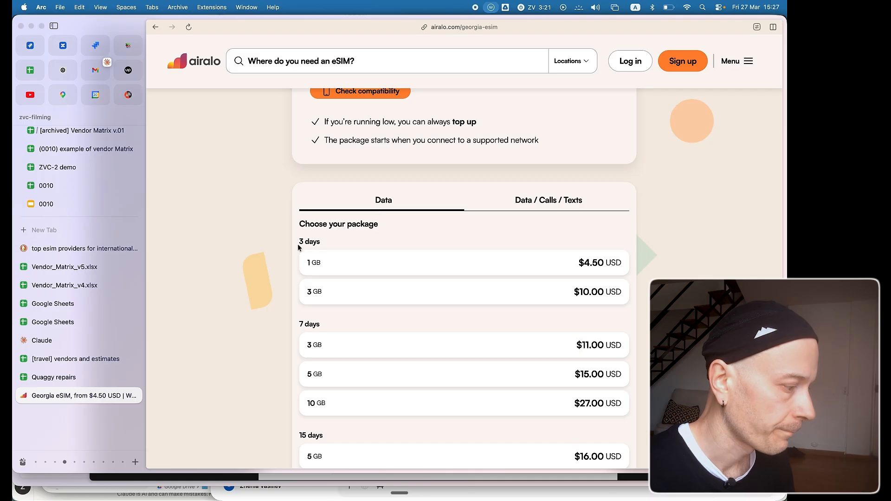
left_click_drag(299, 241, 320, 241)
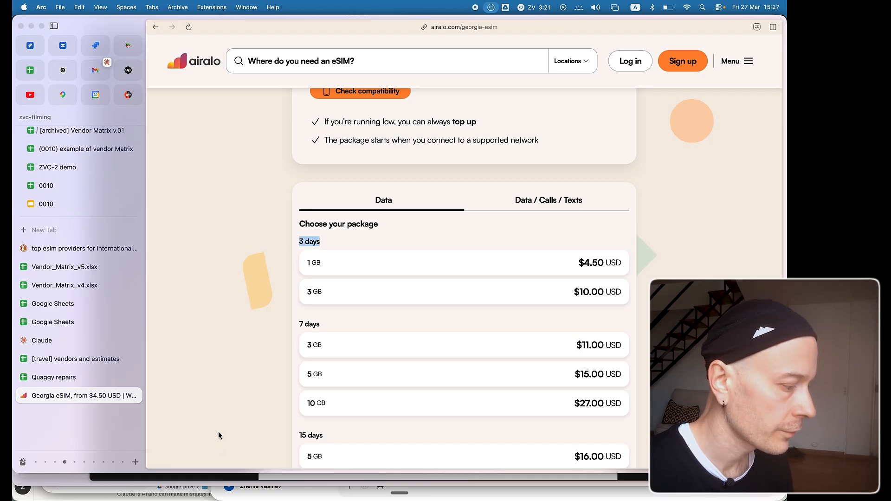
Clear the requirements and weights in A5:B24 on the template's data sheet, and undo the deletion.
key("ctrl+Tab")
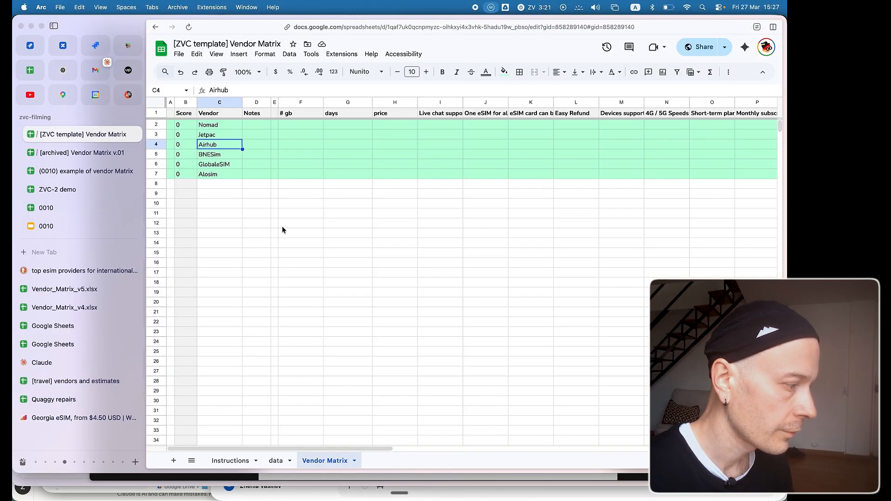
left_click(283, 227)
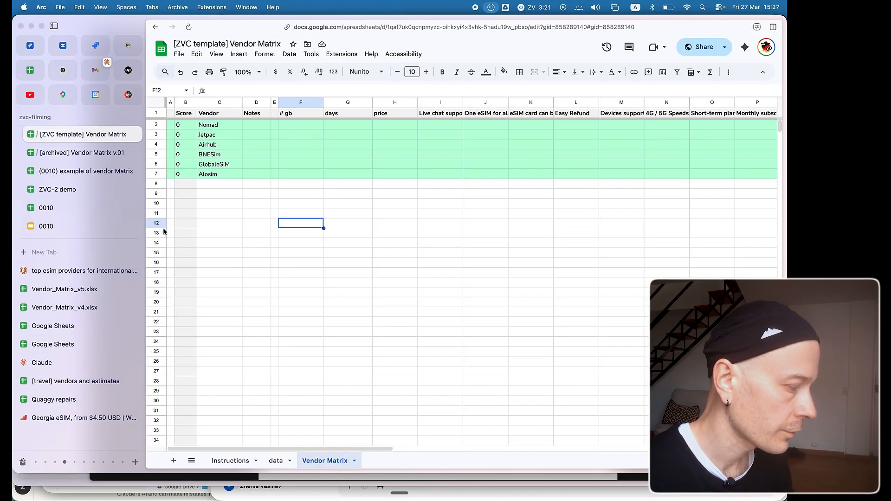
left_click(280, 460)
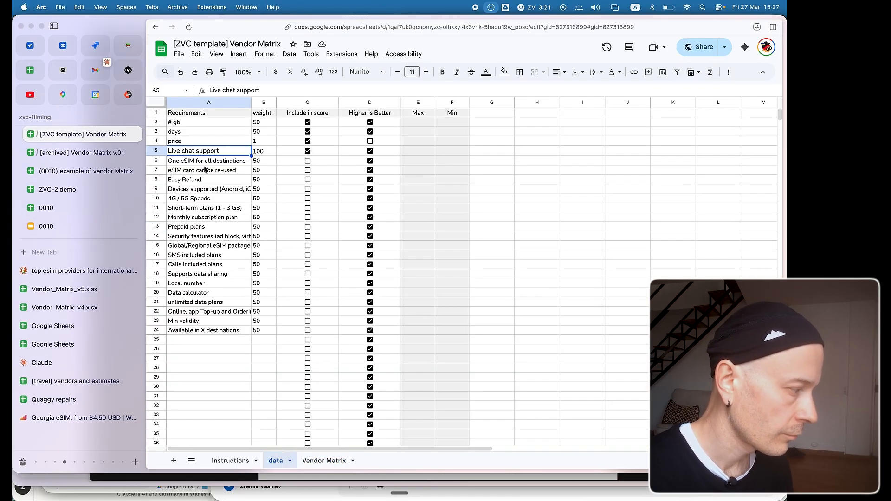
left_click(266, 331, "shift")
key("super+c")
key("Delete")
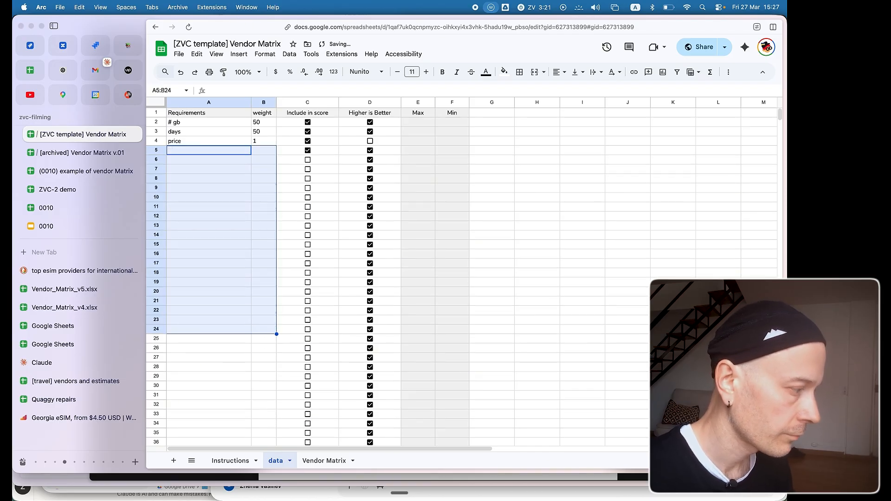
left_click(216, 188)
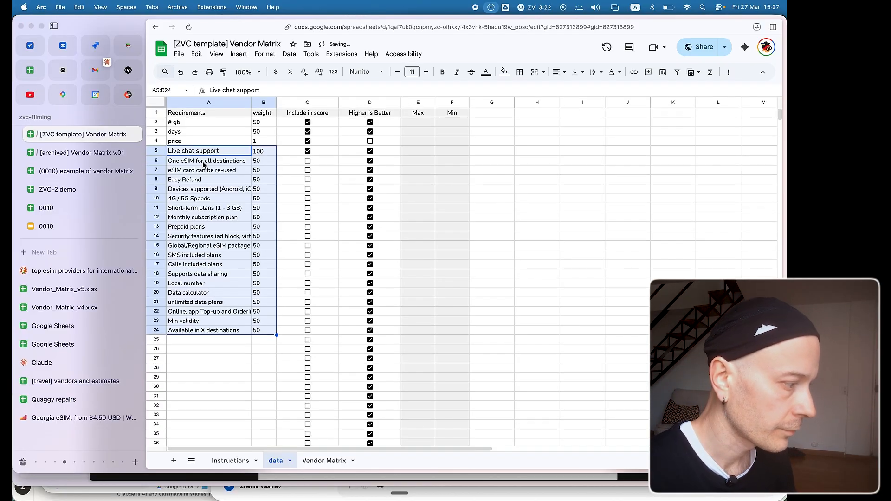
left_click(223, 182)
left_click(215, 311)
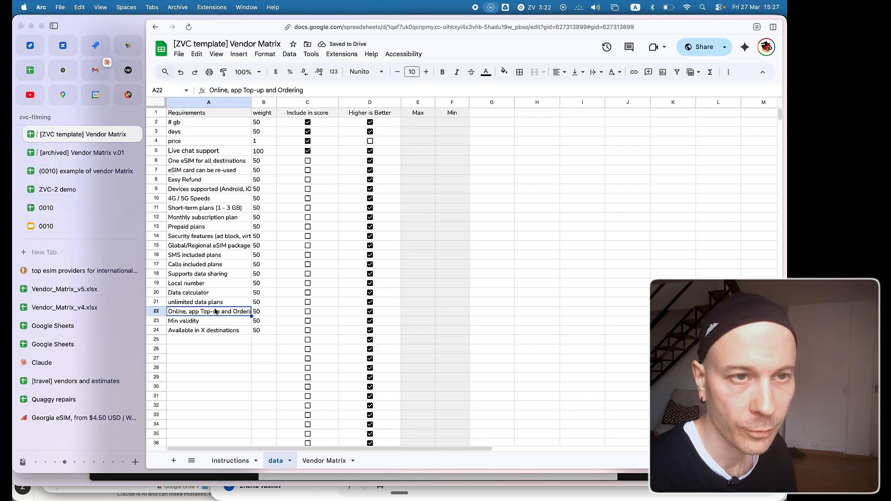
Copy the URL of Airalo's Georgia eSIM page and return to the template's Vendor Matrix sheet.
left_click(324, 461)
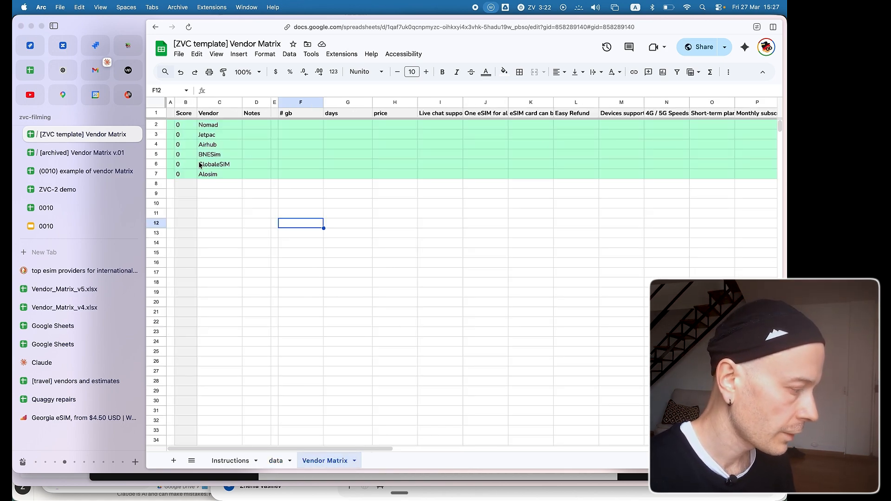
left_click(41, 420)
left_click(243, 160)
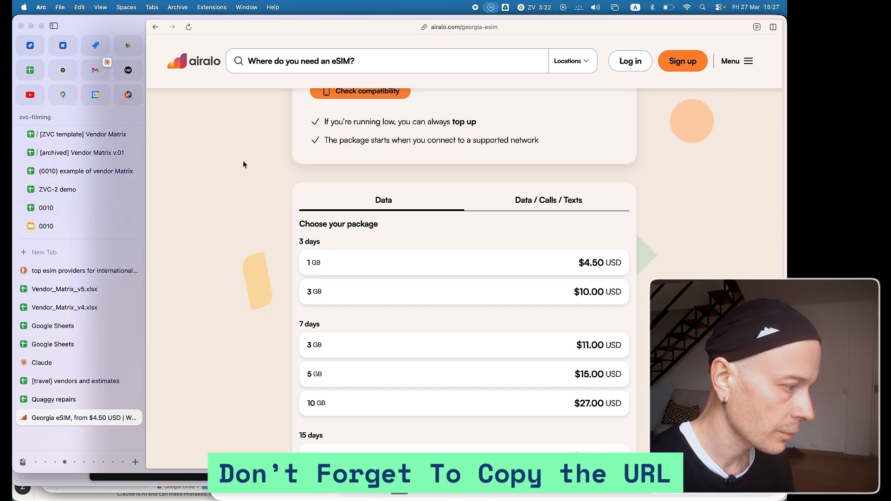
key("super+shift+c")
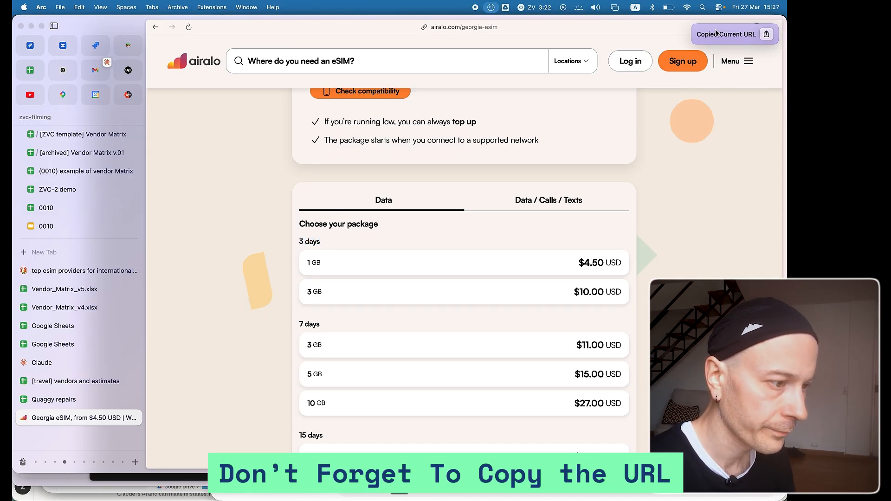
key("ctrl+Tab")
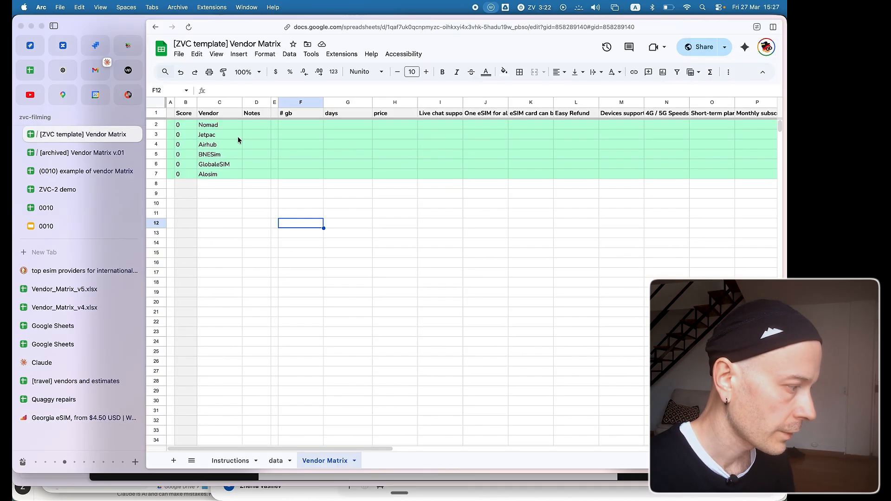
Replace the first vendor name, in C2 of the template's Vendor Matrix sheet, with Airalo.
left_click(218, 145)
left_click(213, 176)
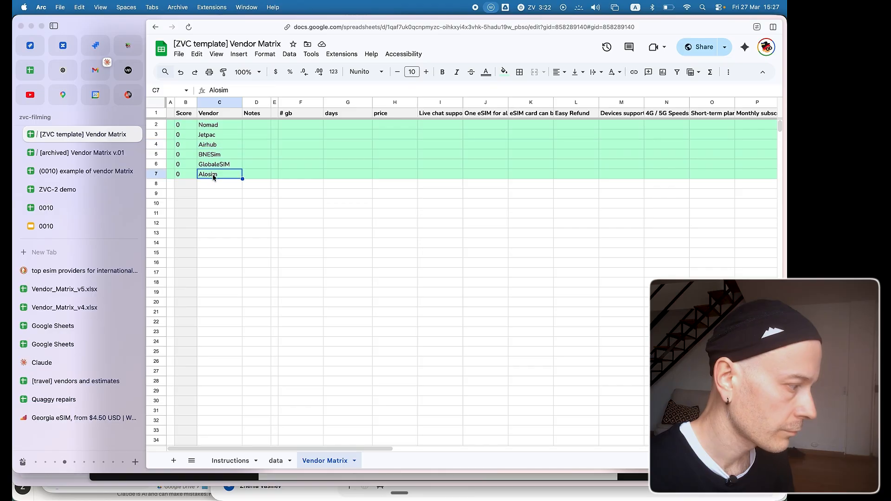
left_click(216, 127)
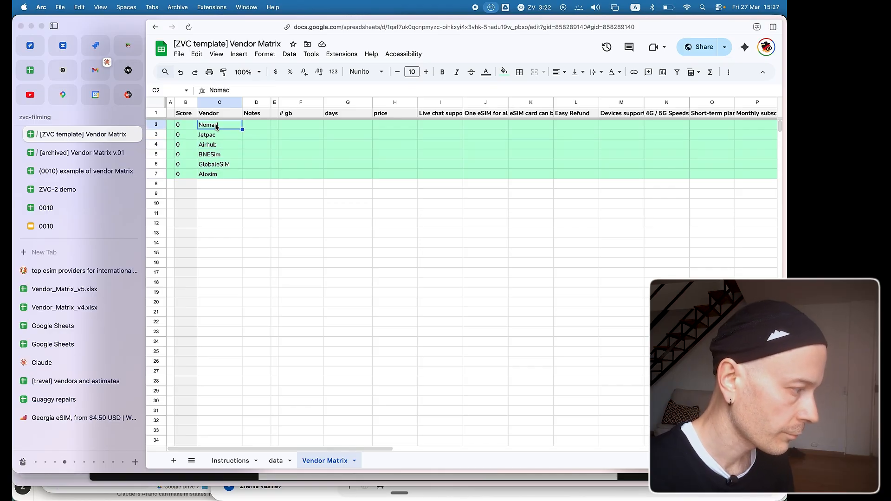
key("ctrl+Tab")
key("ctrl+Tab")
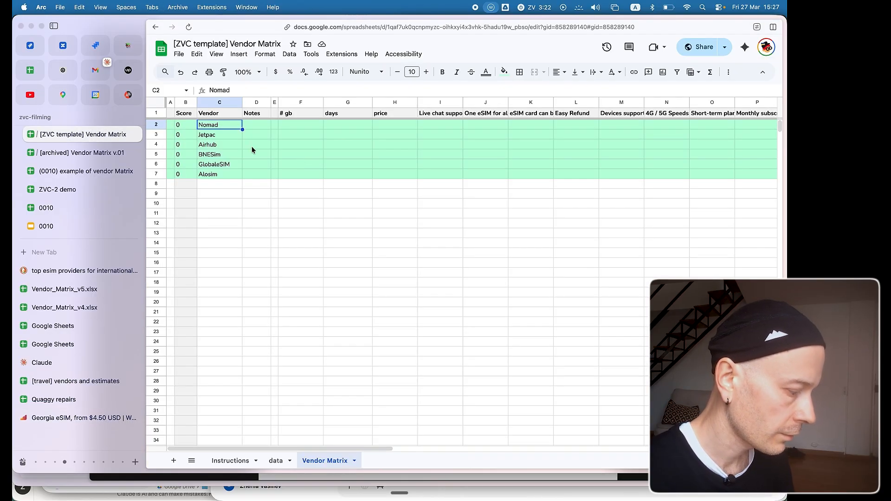
type("Airal")
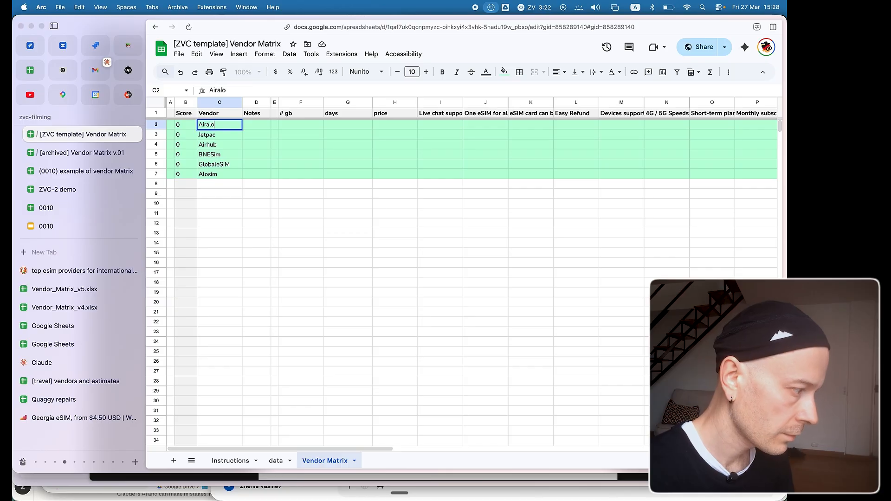
type("o")
key("Return")
key("Up")
key("ctrl+k")
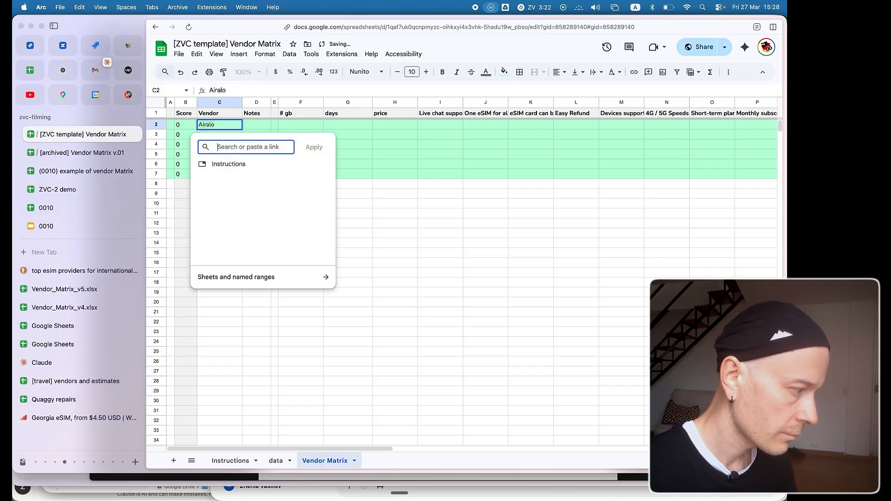
key("ctrl+v")
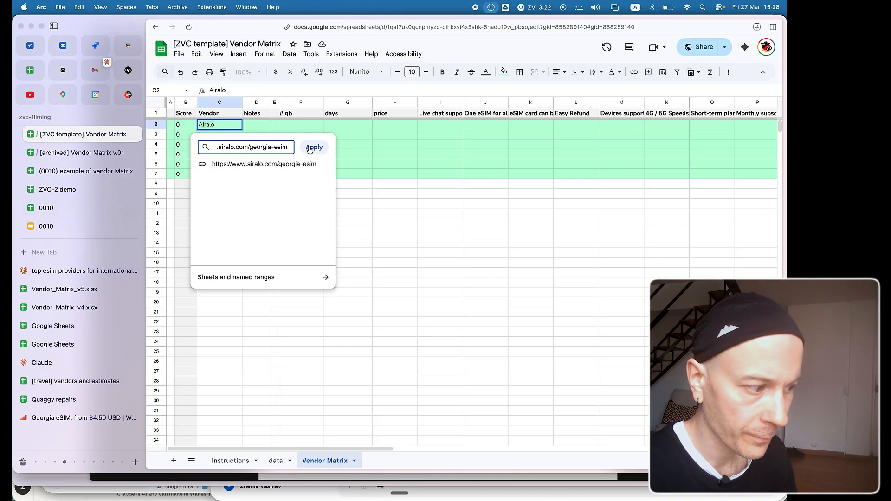
left_click(309, 147)
left_click(259, 245)
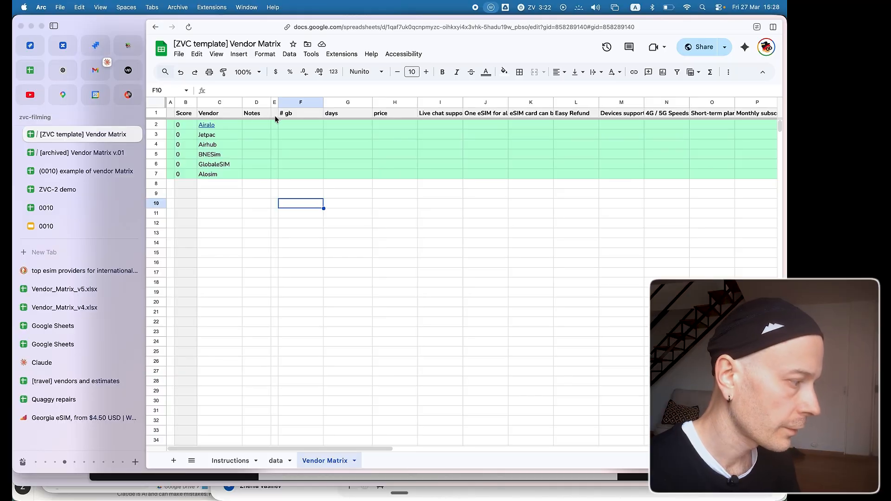
Copy the # gb, validity and local price values in J2:L7 of the archived Vendor Matrix v.01 into the template, starting at F2.
left_click(257, 126)
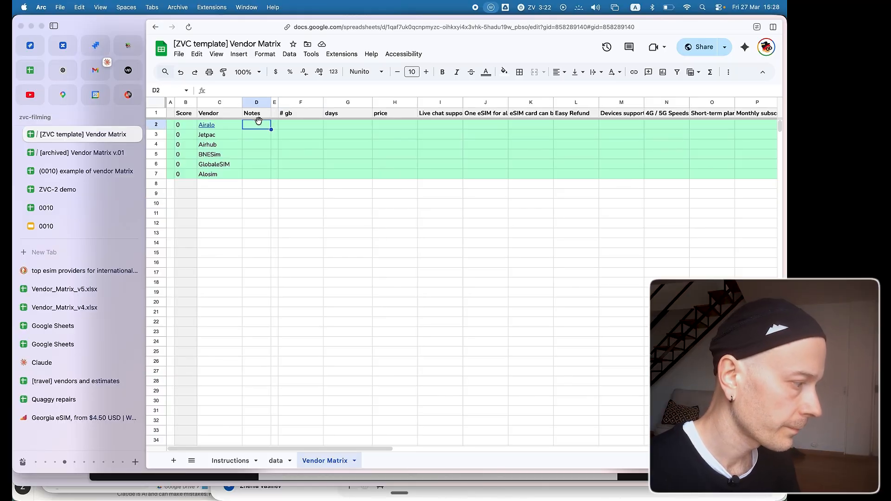
left_click(294, 125)
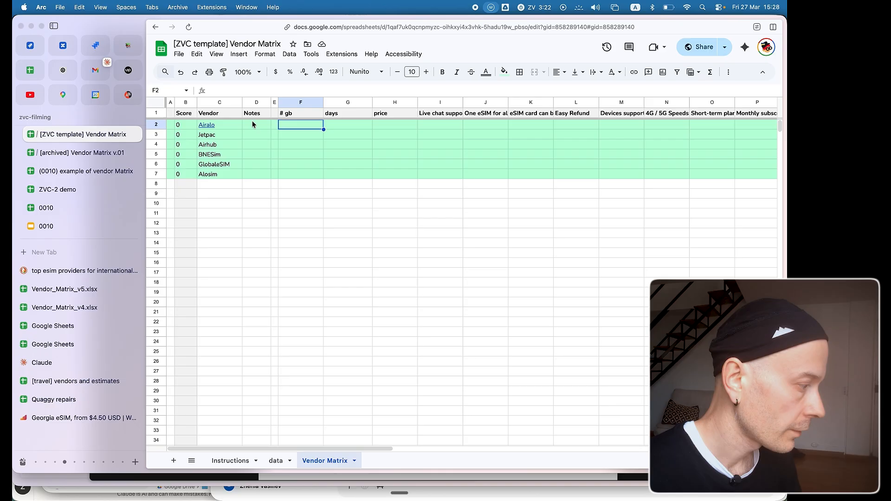
left_click(95, 150)
left_click(511, 126)
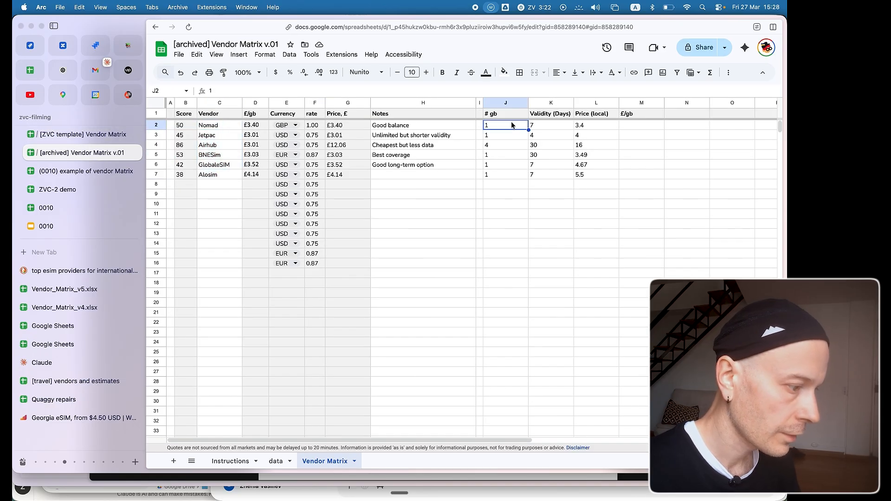
left_click(597, 178, "shift")
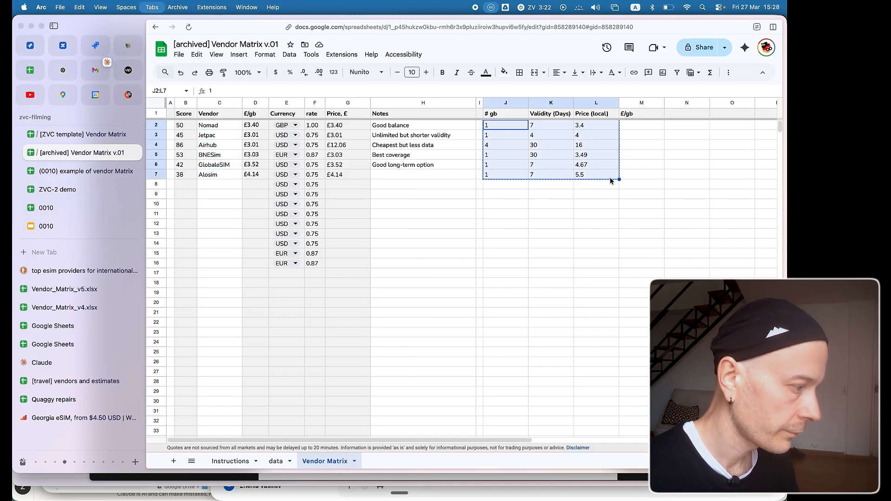
key("ctrl+Tab")
key("super+v")
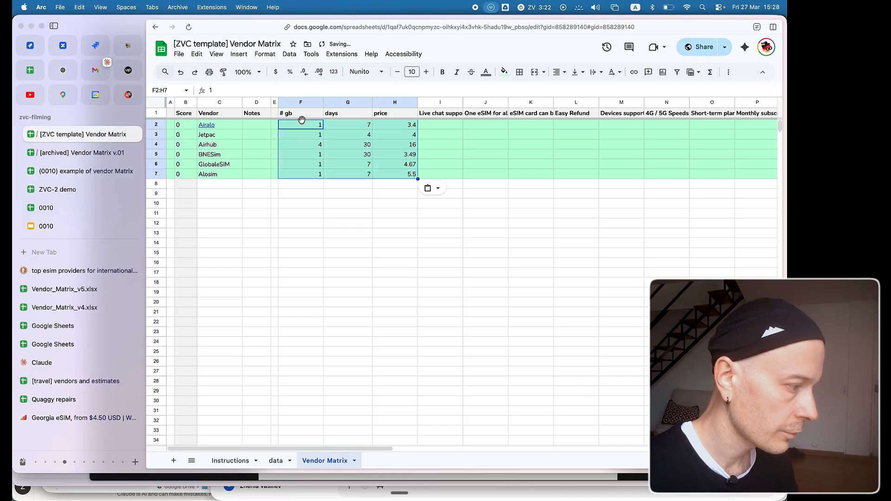
left_click(357, 274)
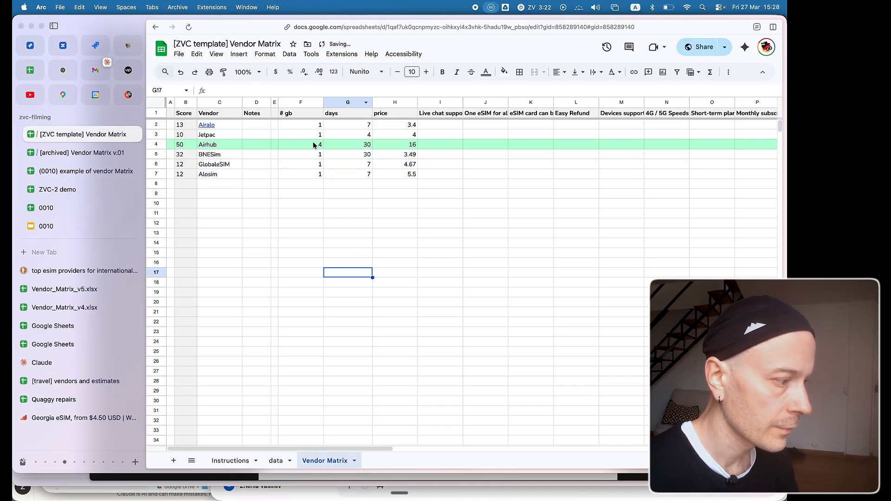
Review the # gb, days and price values for Airalo, Jetpac and Airhub, and check Airhub's score.
left_click(305, 124)
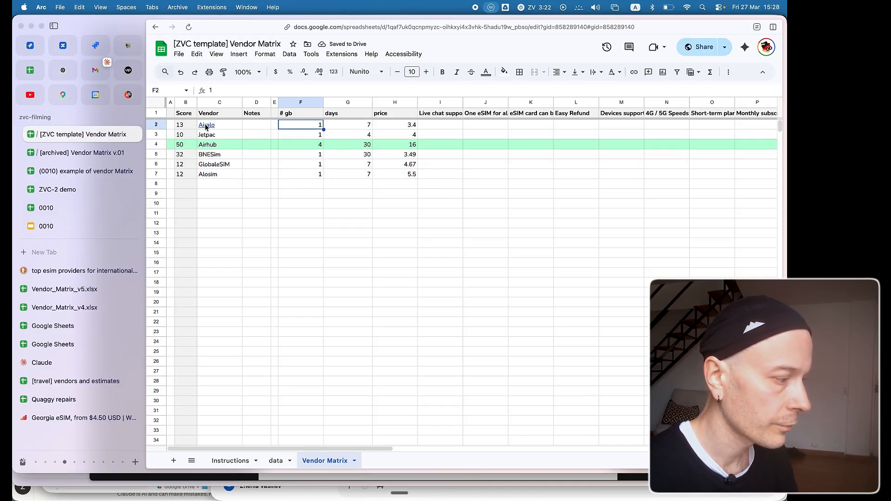
left_click(352, 126)
left_click(405, 129)
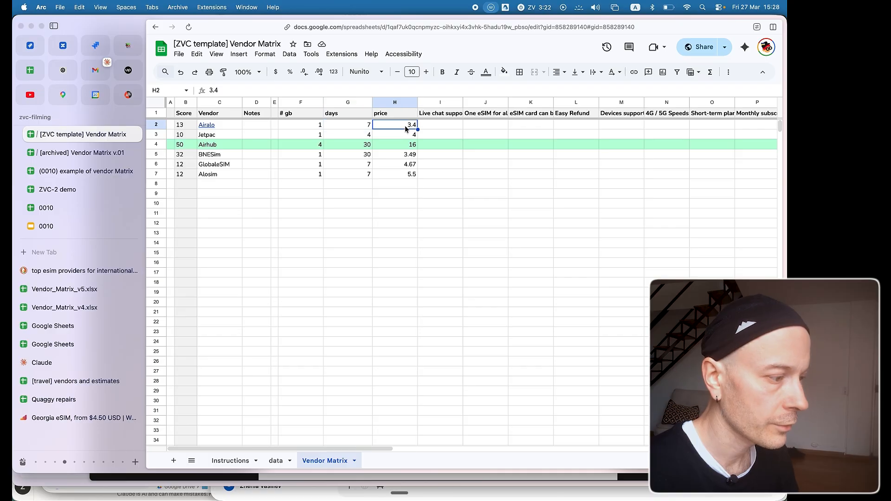
left_click(294, 136)
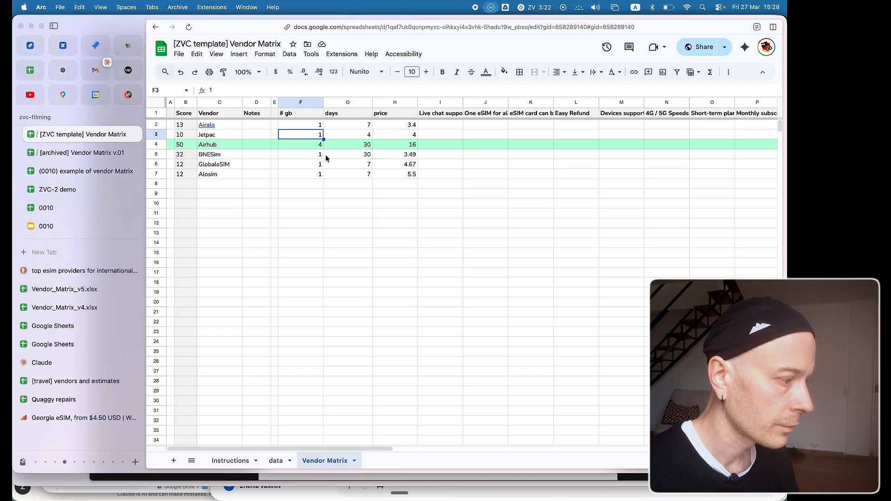
left_click(319, 145)
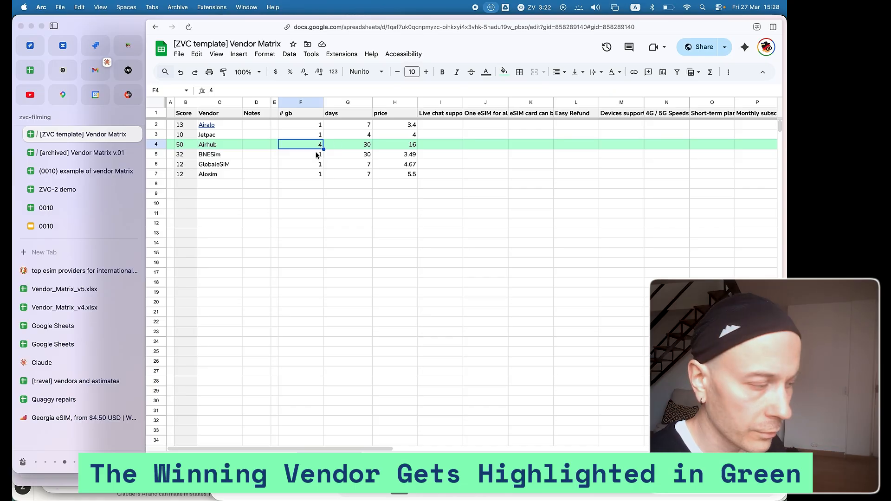
left_click(184, 145)
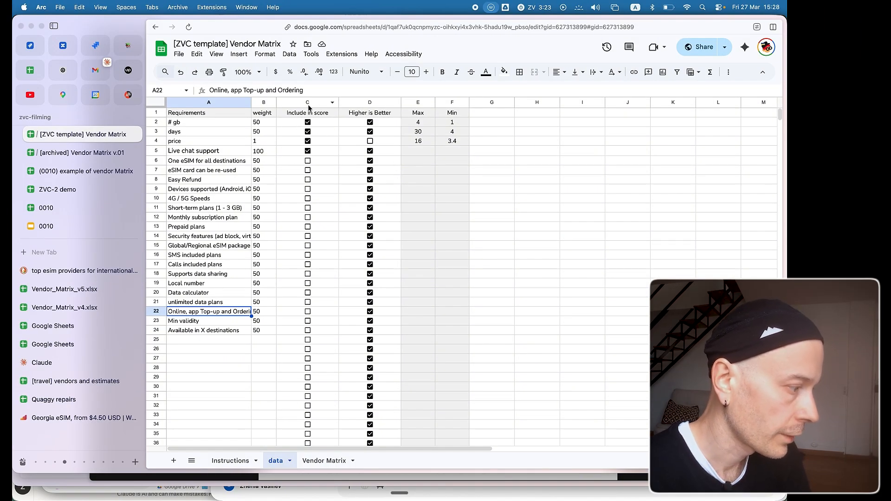
On the data sheet, copy the days weight of 50 into B4:B6 for price, Live chat support and One eSIM for all destinations.
left_click_drag(220, 126, 235, 334)
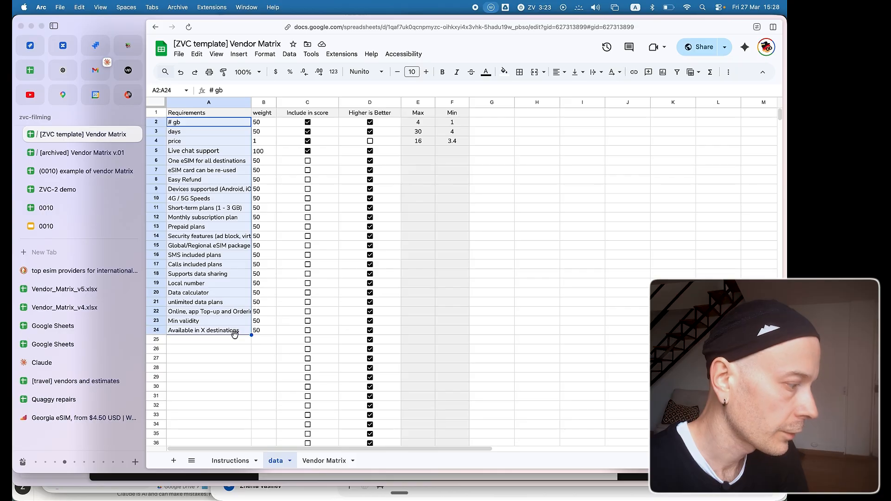
left_click(264, 124)
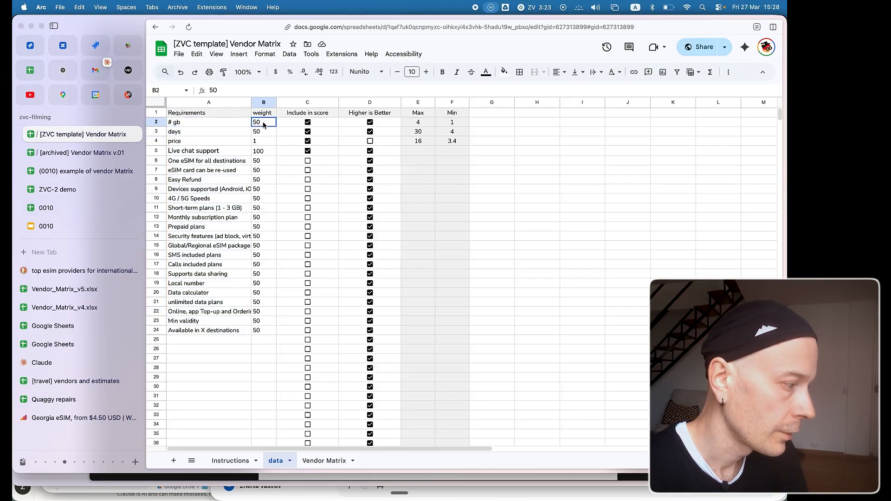
left_click_drag(260, 331, 263, 133)
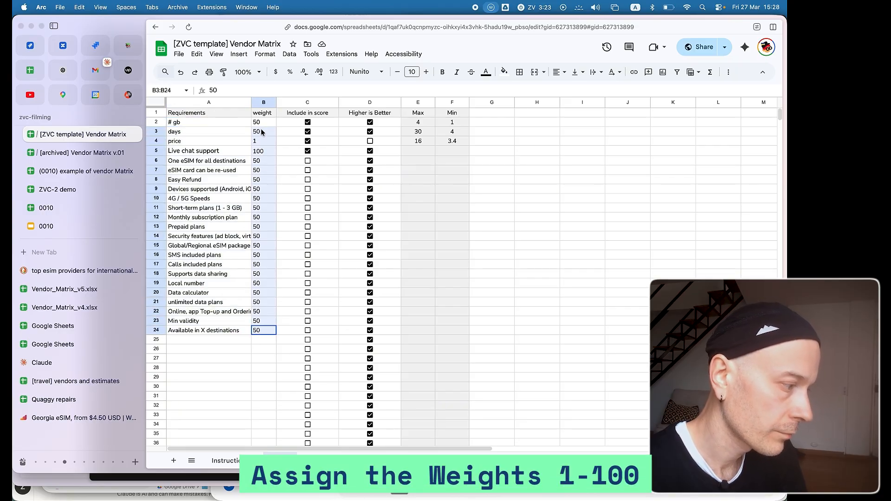
left_click(263, 133)
key("super+c")
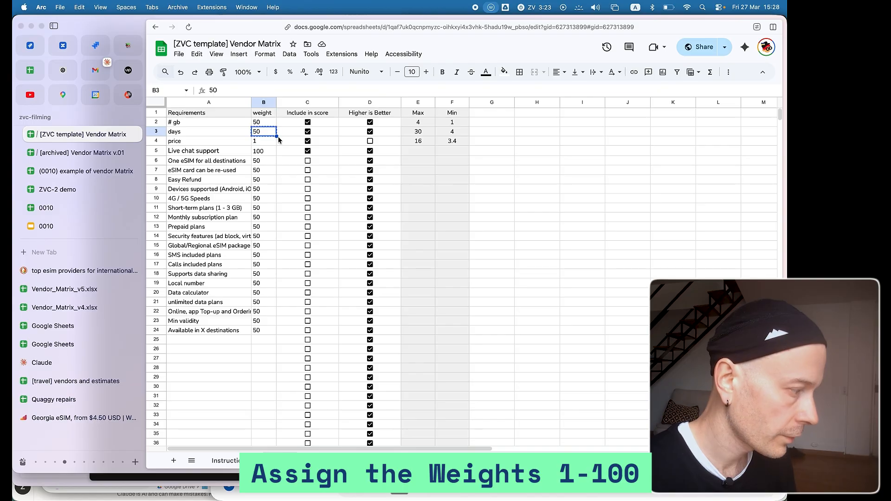
key("Down")
key("shift+Down")
key("shift+Down")
key("super+v")
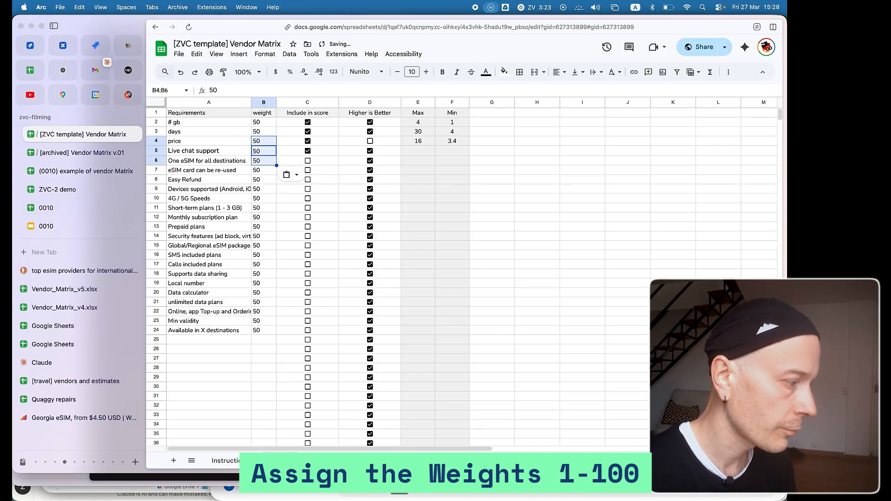
Examine the weight, Include in score and Higher is Better settings on the data sheet, especially for the price requirement.
left_click(254, 125)
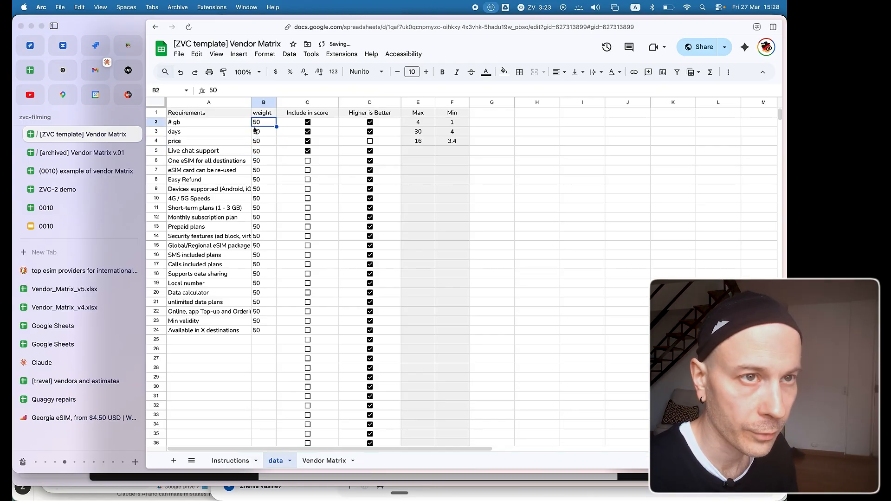
left_click(254, 172)
left_click(267, 141)
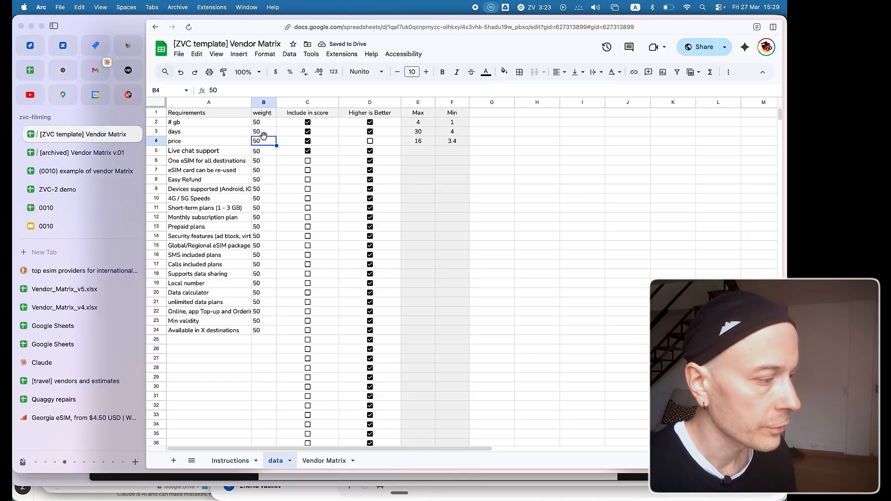
left_click(263, 135)
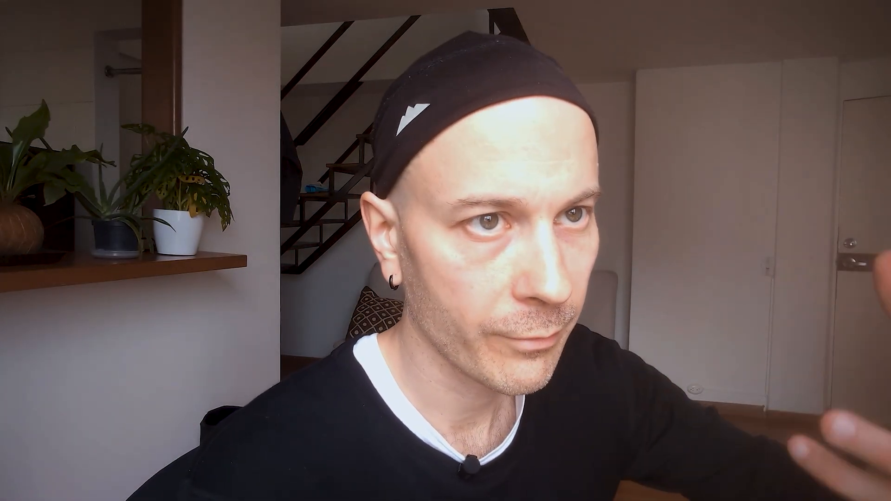
left_click(264, 142)
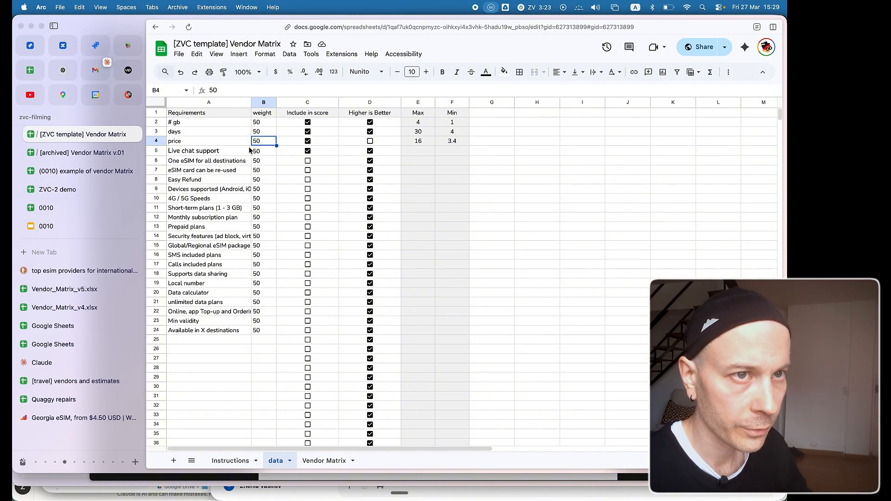
left_click(312, 99)
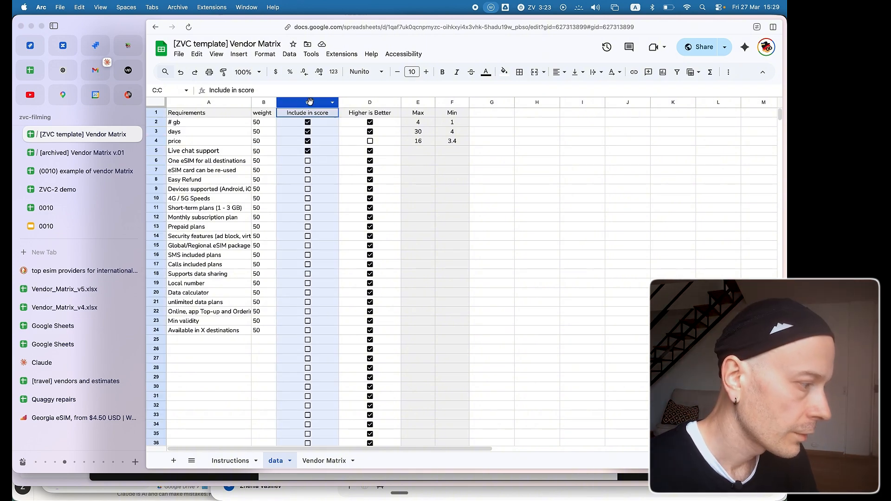
left_click(284, 182)
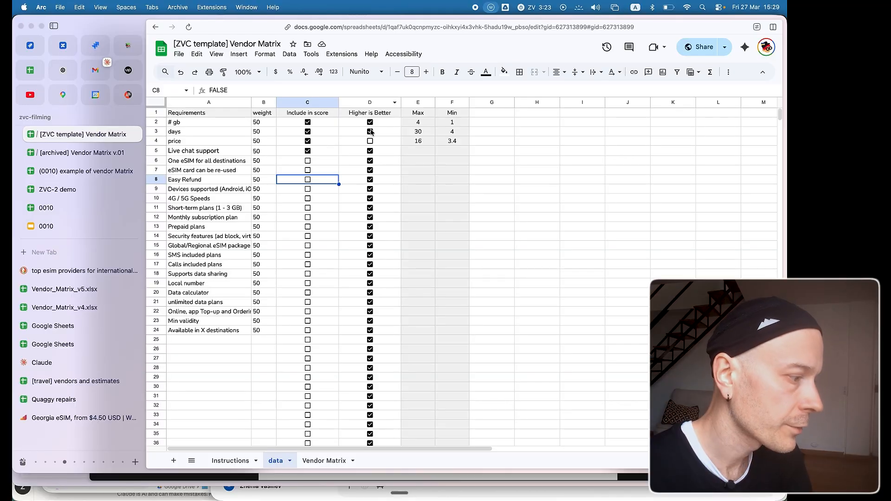
left_click(385, 144)
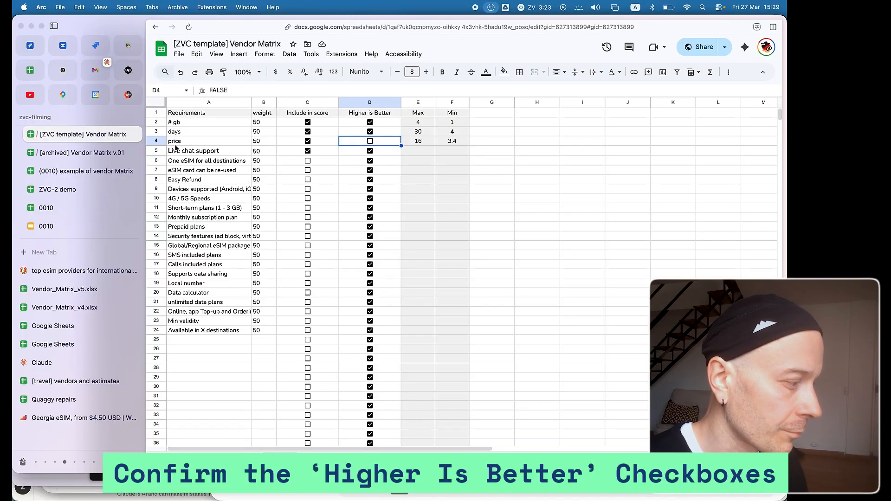
left_click(185, 143)
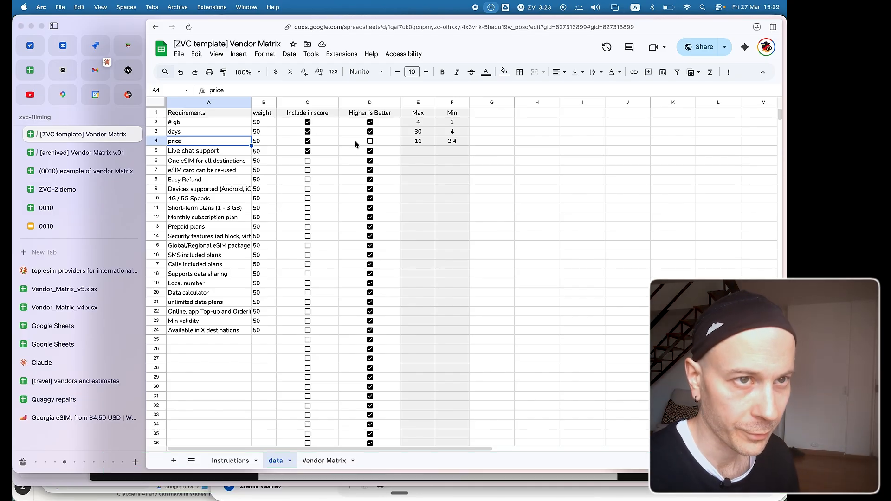
On the Vendor Matrix sheet, set BNESim's days value to 1.
left_click(320, 461)
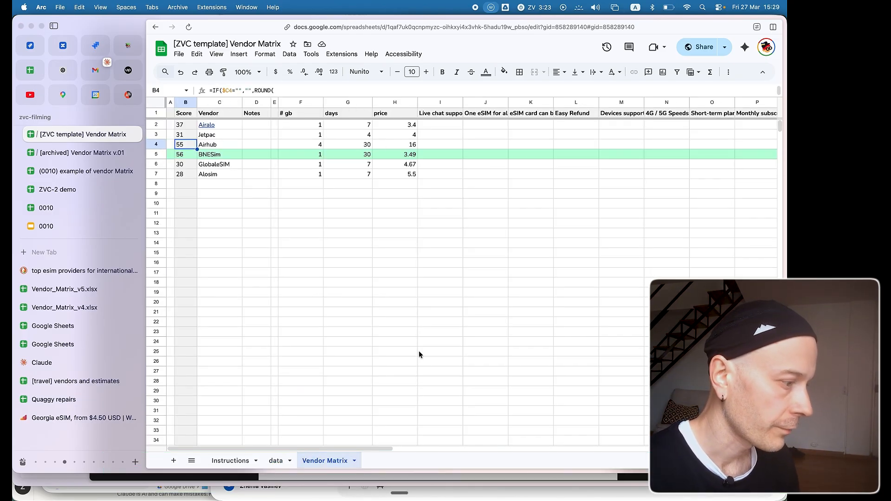
left_click(296, 156)
left_click(351, 157)
left_click(388, 157)
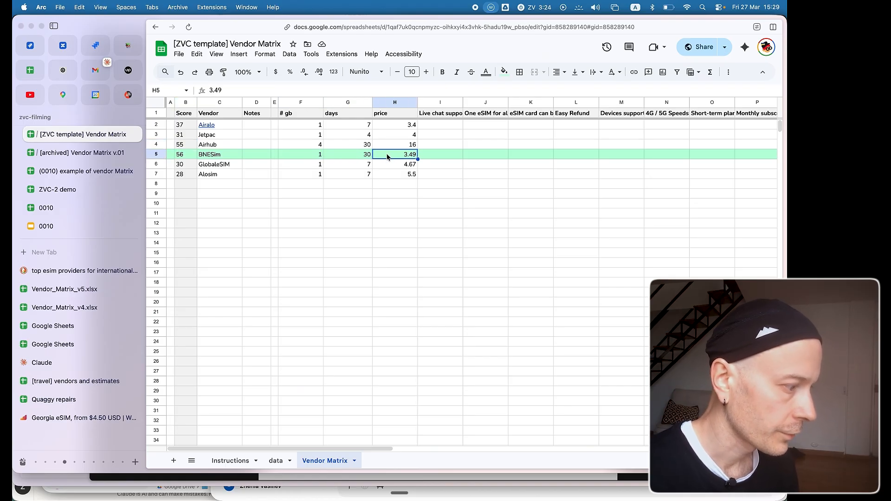
left_click(358, 155)
left_click(408, 151)
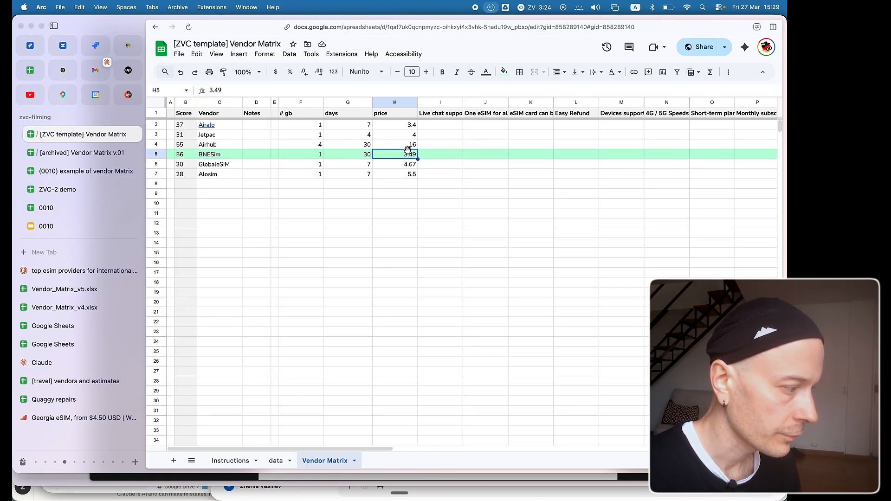
left_click(357, 155)
type("1")
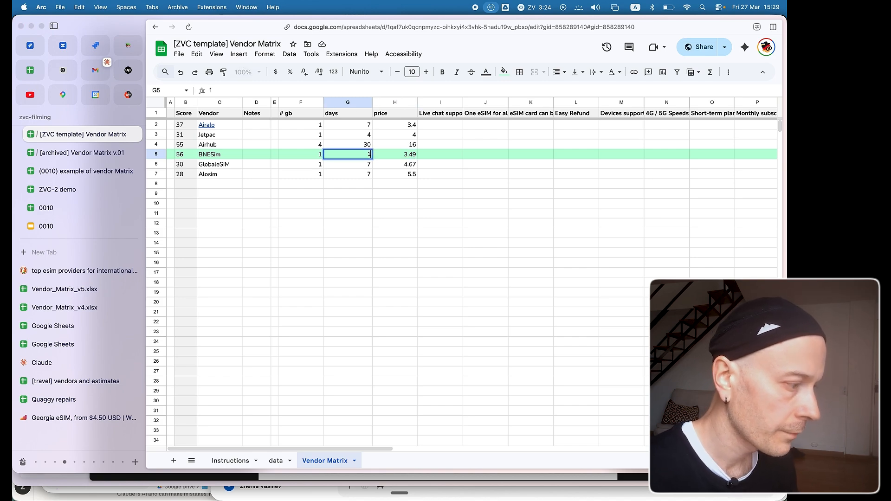
left_click(353, 203)
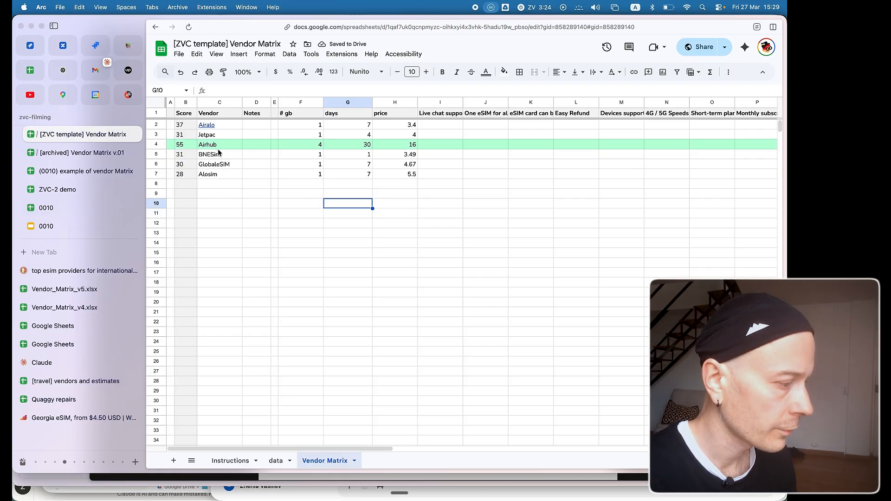
Review Airhub's # gb, days and price values and compare its days with Alosim's.
left_click(316, 145)
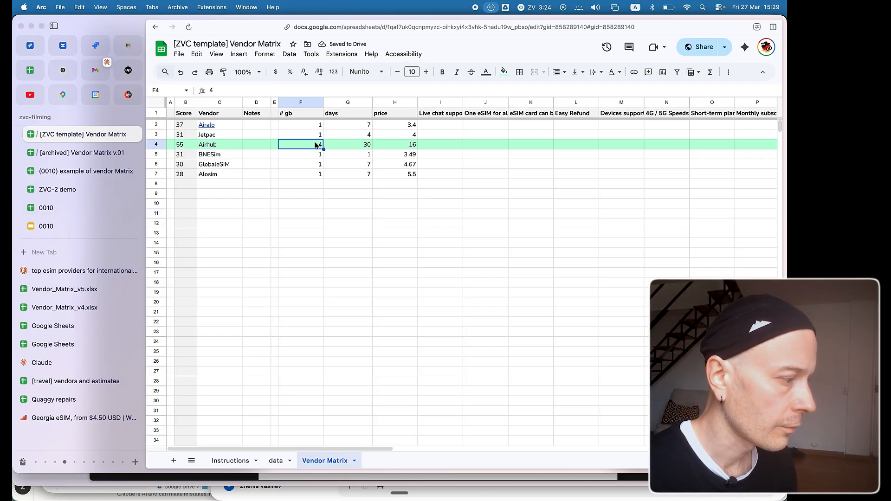
left_click(365, 146)
left_click(405, 147)
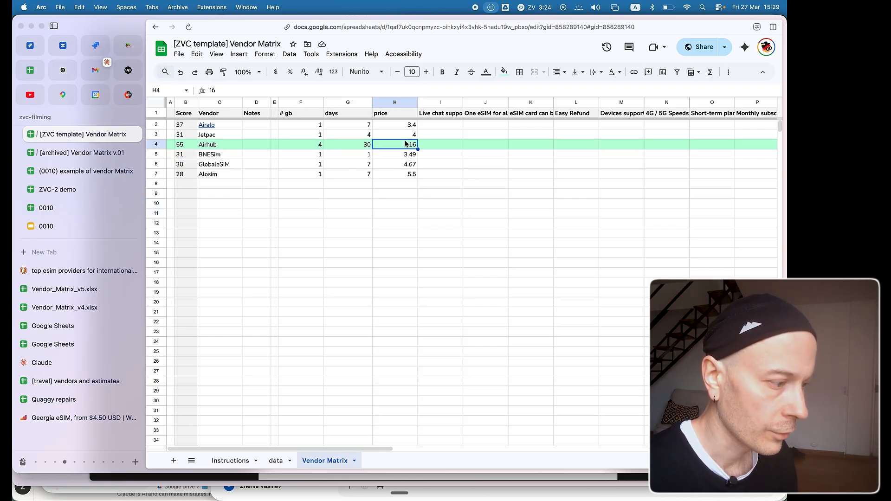
left_click(366, 146)
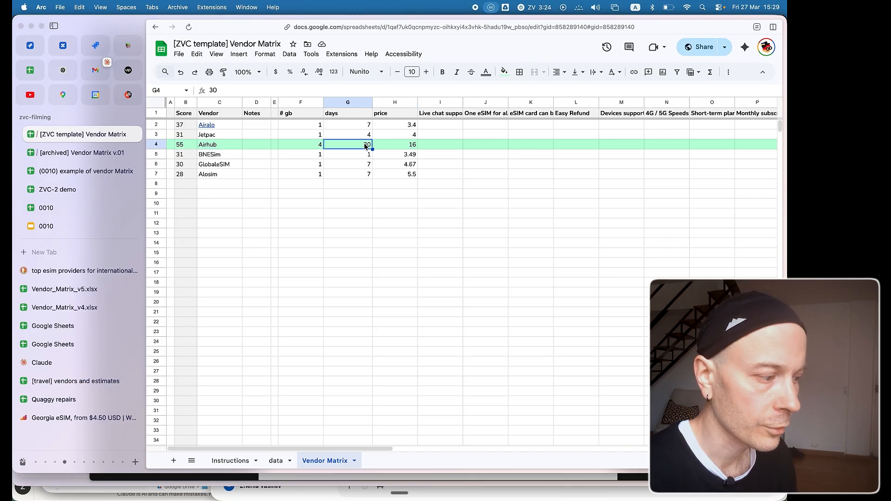
left_click(366, 176)
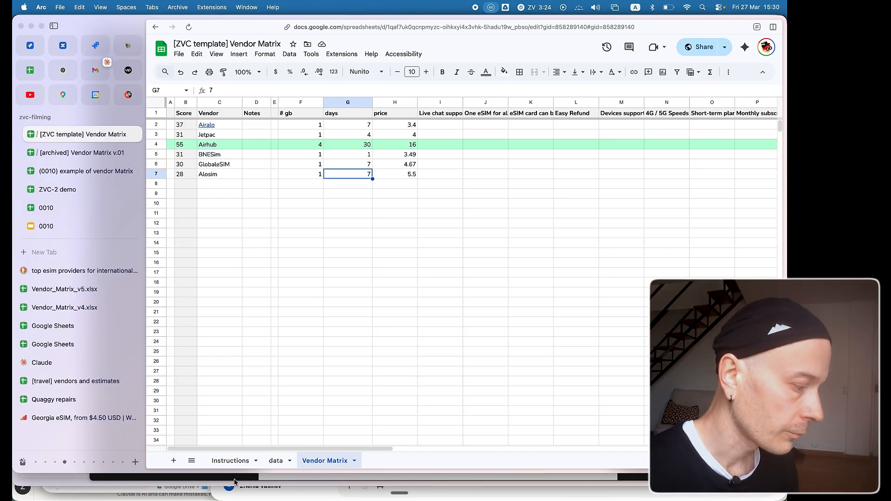
On the data sheet, exclude Live chat support from the score and include it again.
left_click(277, 461)
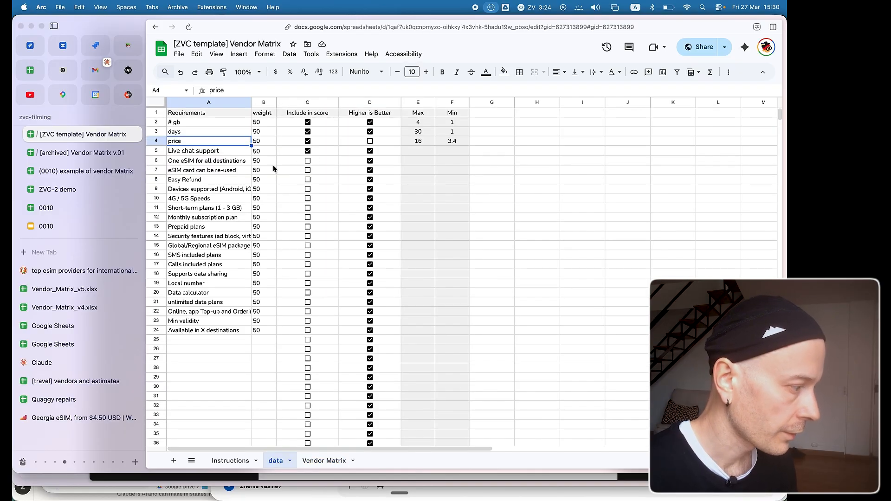
left_click(308, 152)
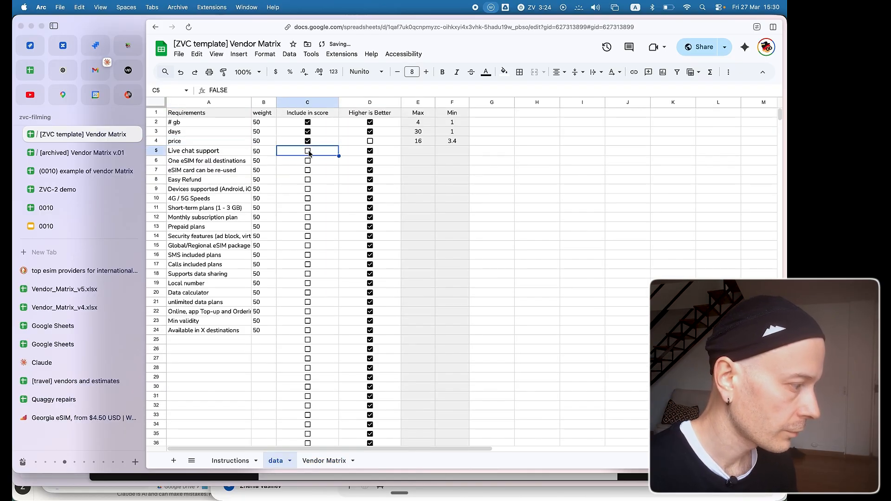
left_click(225, 153)
left_click(259, 155)
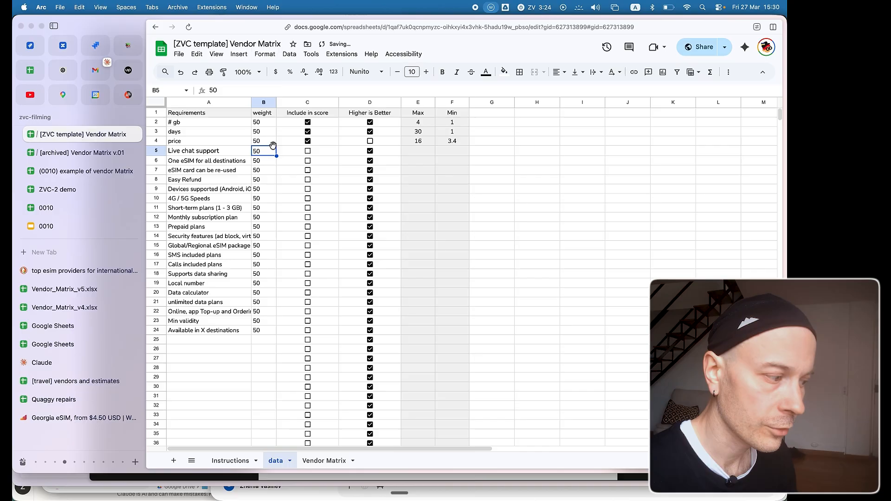
left_click(308, 151)
On the Vendor Matrix sheet, enter 1 under Live chat support for Airalo, Jetpac, BNESim and GlobaleSIM.
left_click(324, 460)
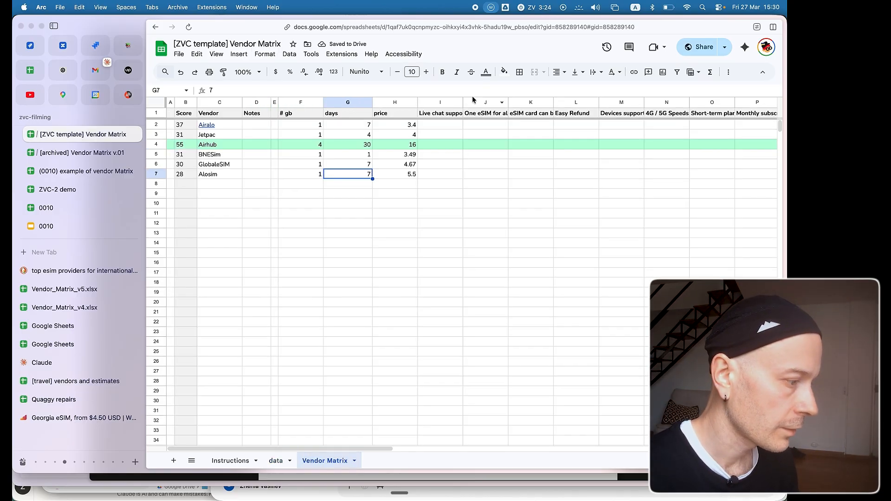
left_click(440, 125)
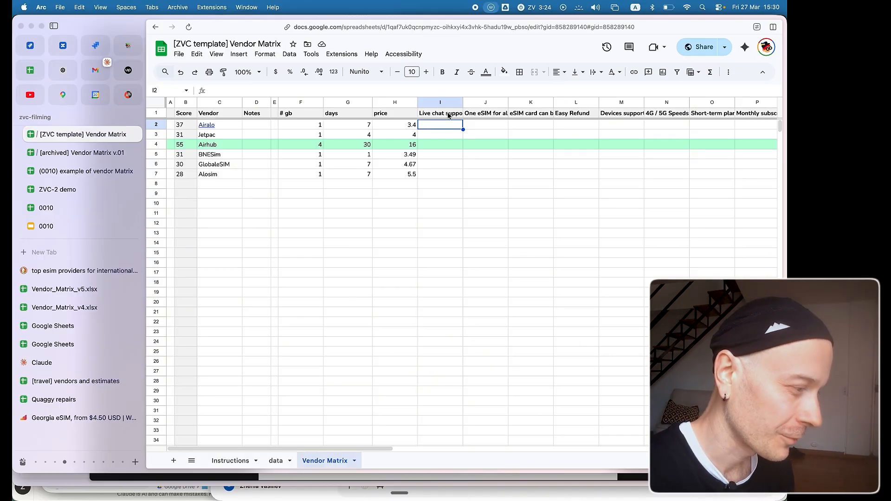
type("1")
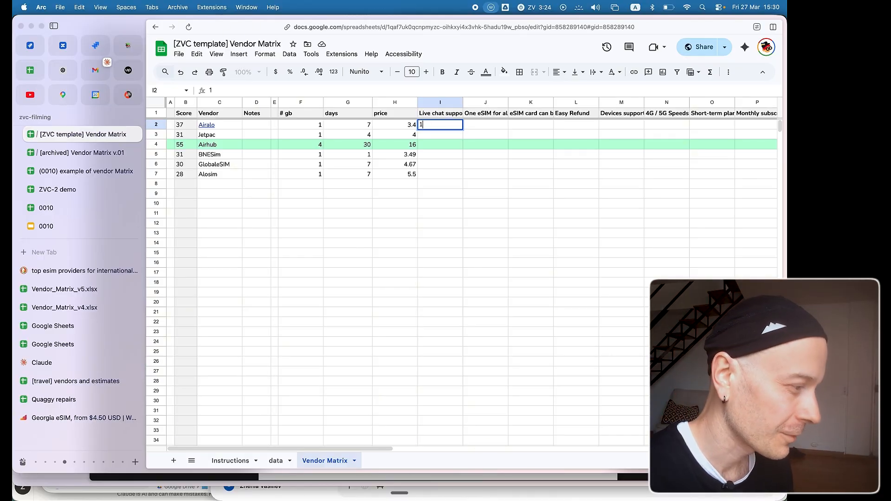
key("Return")
type("1")
key("Return")
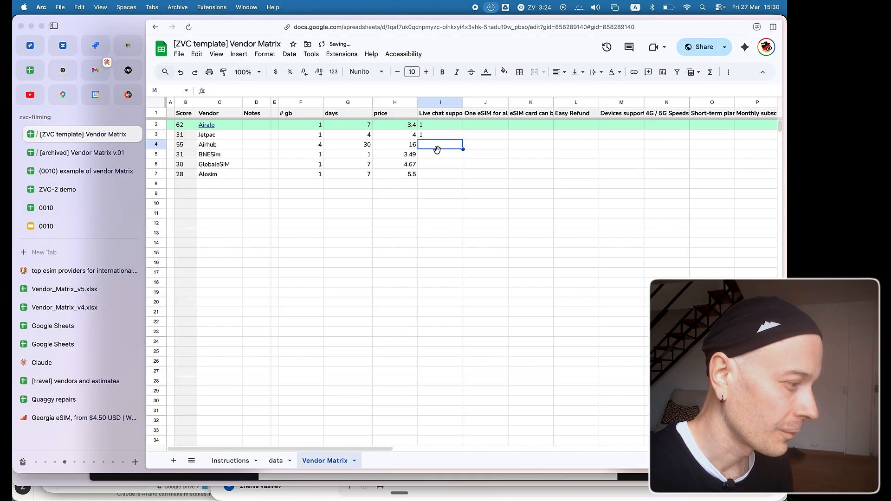
key("Return")
type("1")
key("Return")
type("1")
key("Return")
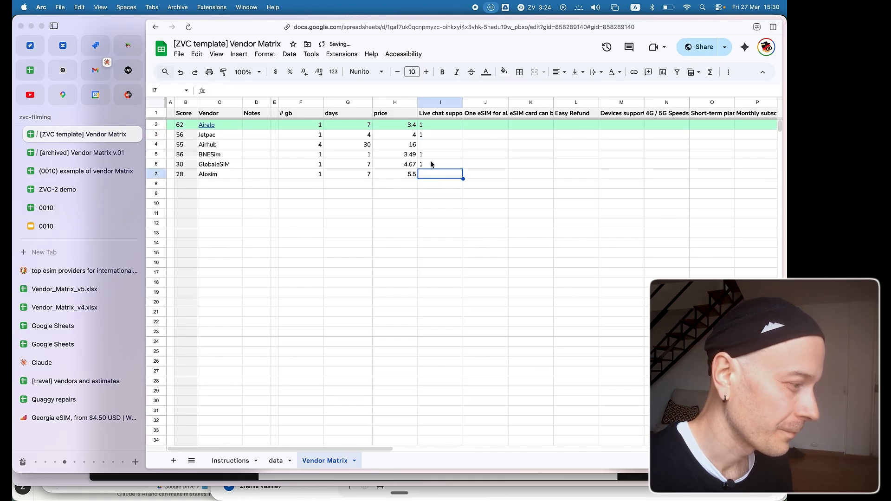
Enter 0 under Live chat support for Airhub and Alosim, and look over the column's entries.
left_click(430, 146)
type("0")
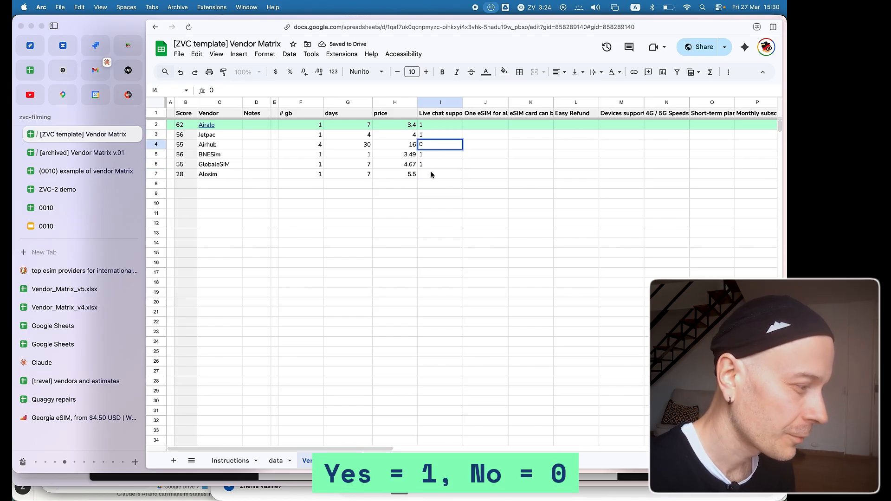
left_click(431, 173)
type("0")
left_click(428, 214)
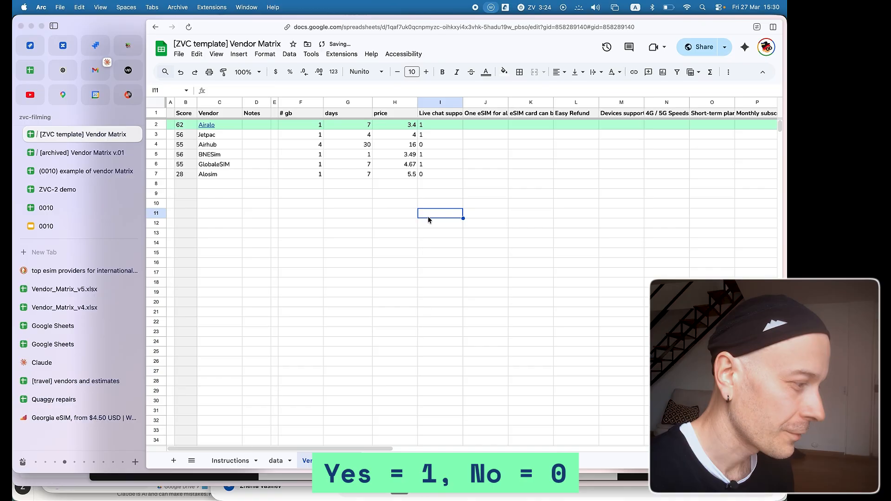
left_click(438, 146)
left_click(455, 155)
left_click(438, 126)
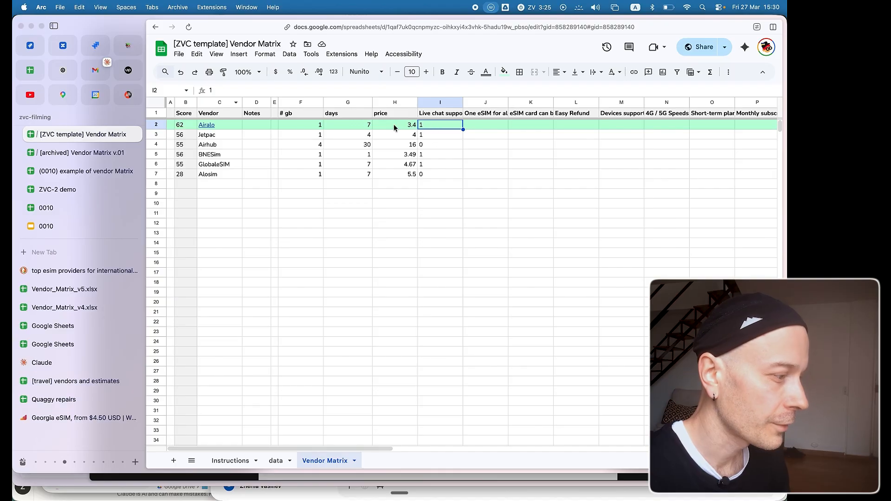
On the data sheet, set the weight of Live chat support to 100 and the weight of price to 1.
left_click(276, 461)
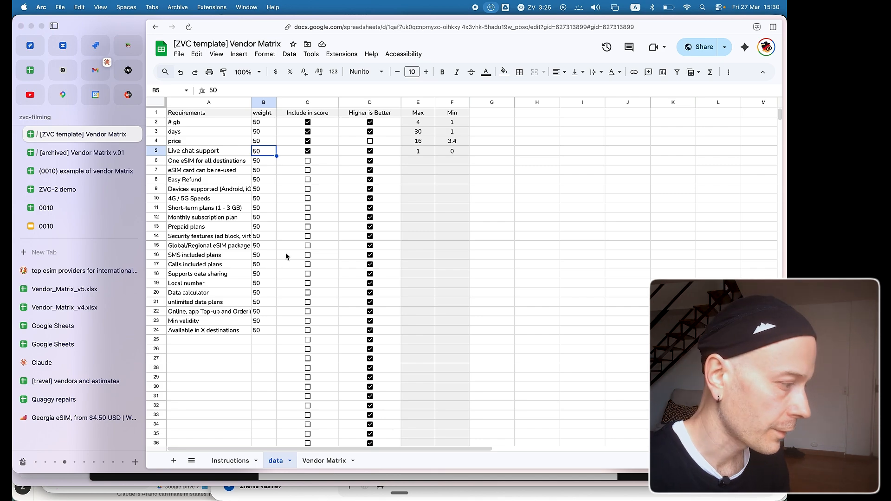
type("100")
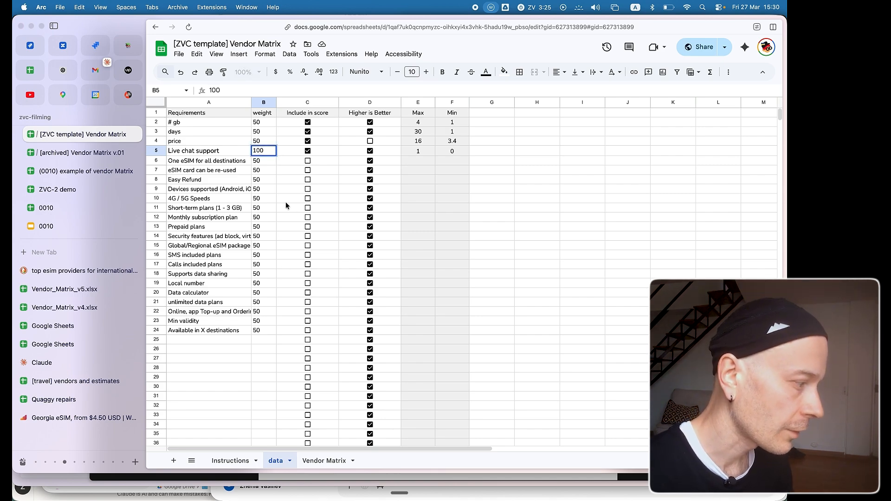
left_click(262, 140)
type("1")
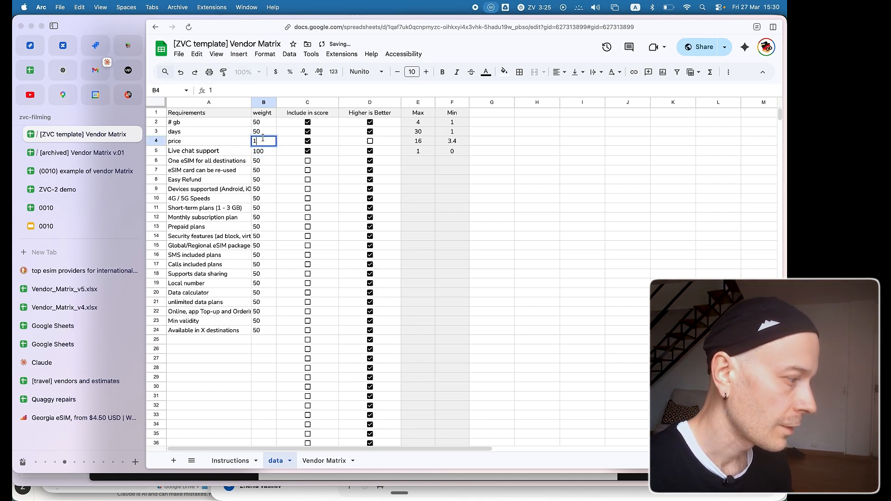
left_click(236, 145)
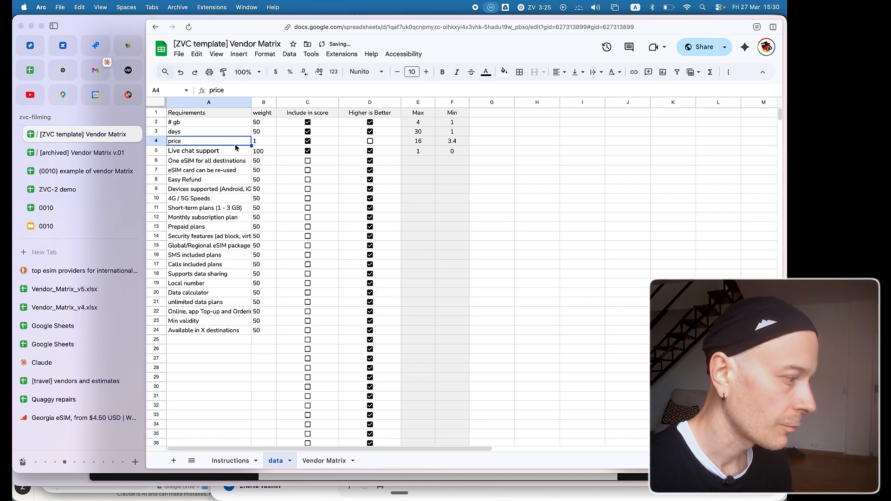
On the Vendor Matrix sheet, set Airalo's price to 100.
left_click(320, 461)
key("Left")
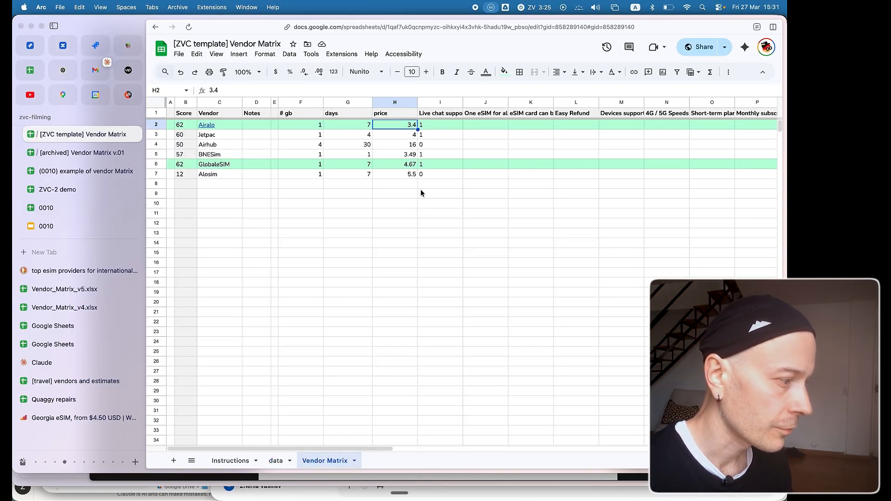
type("100")
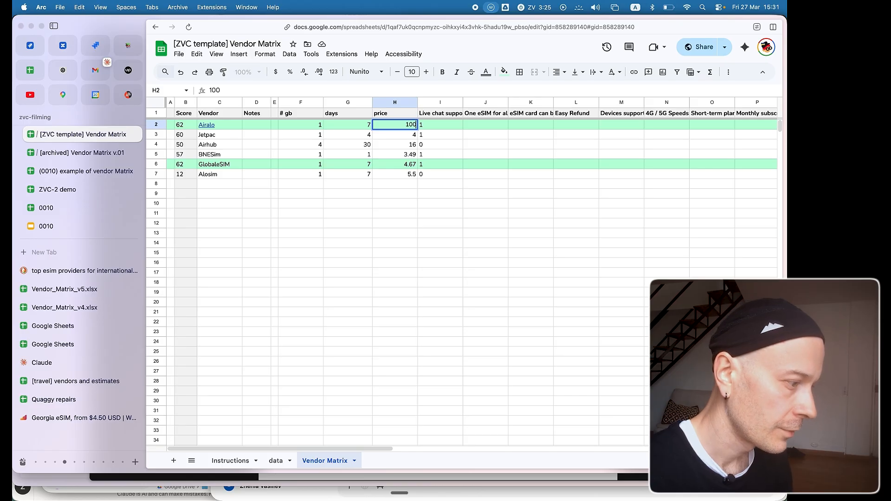
key("Return")
Change the Live chat support value to 0 for GlobaleSIM, BNESim and Jetpac.
left_click(429, 164)
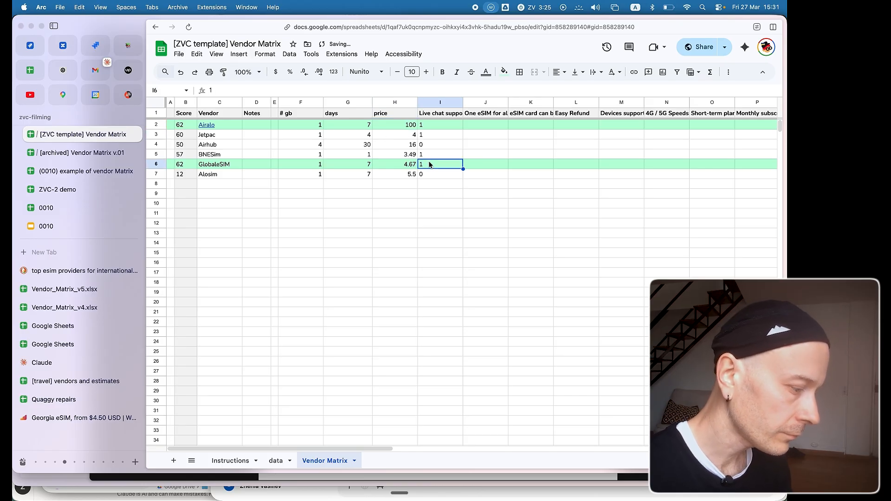
type("0")
left_click(437, 154)
left_click(440, 145)
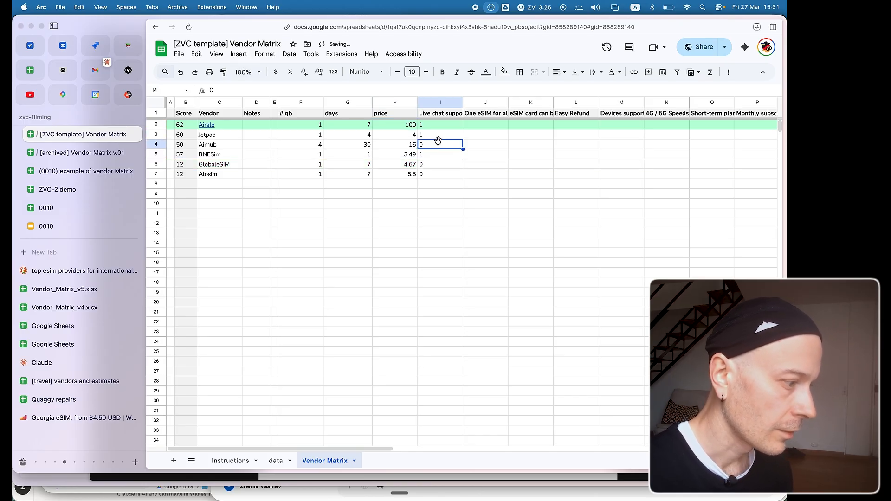
left_click(434, 138)
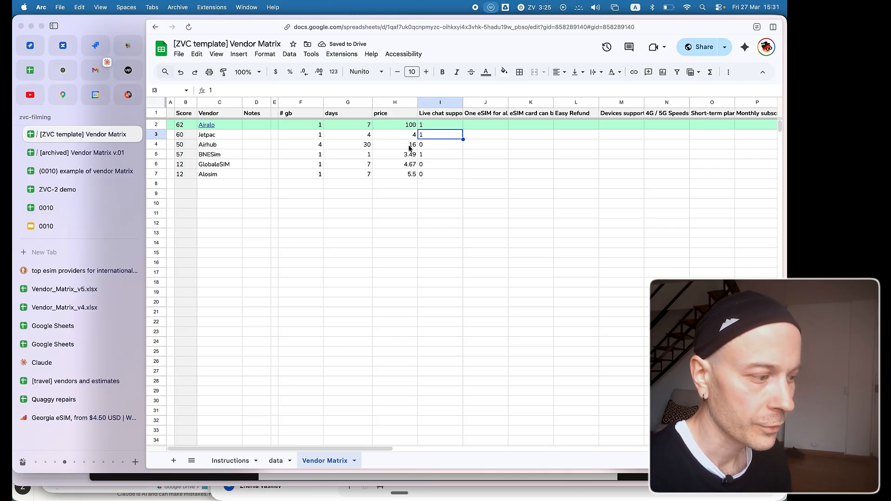
left_click(433, 156)
type("0")
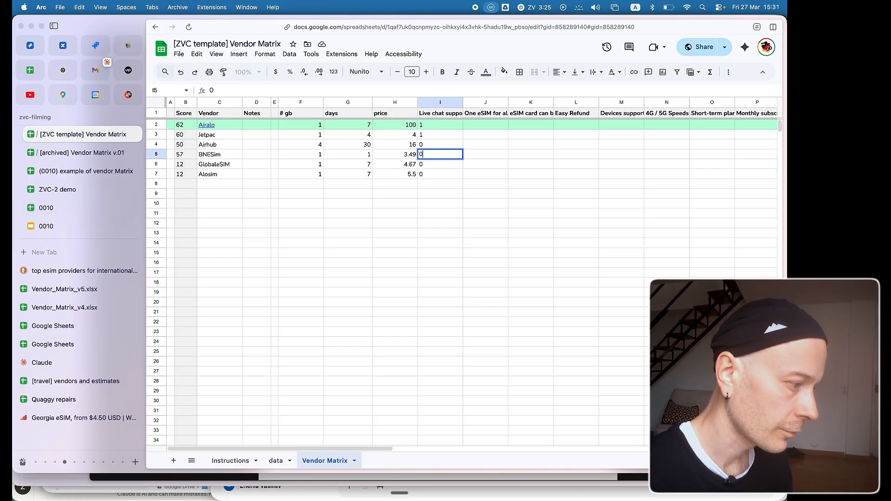
left_click(430, 138)
type("0")
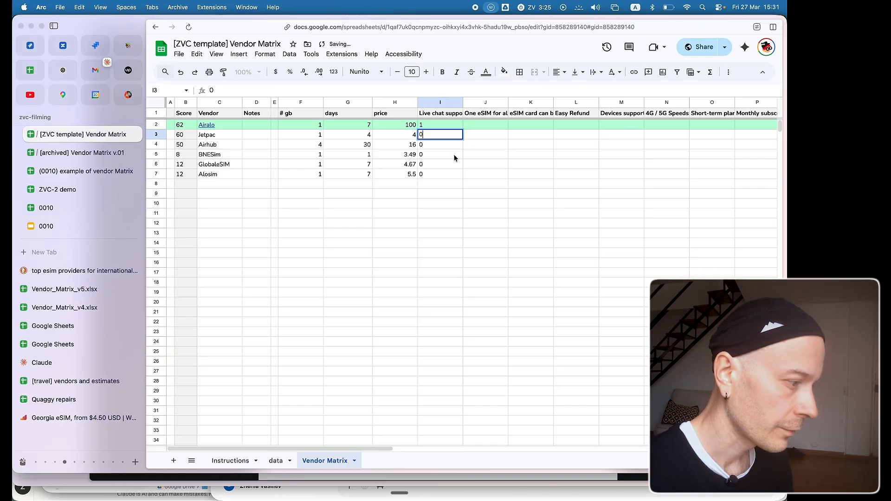
left_click(449, 172)
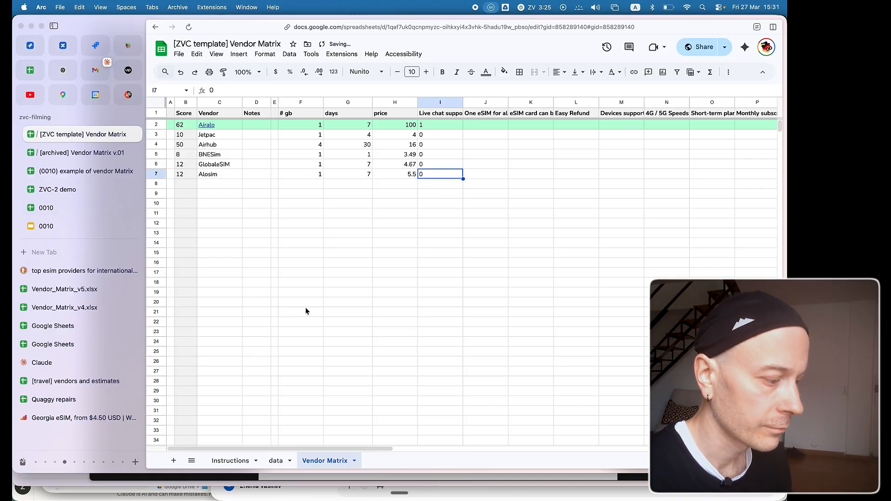
On the data sheet, set the price weight to 100 and the Live chat support weight to 1.
left_click(275, 459)
left_click(258, 141)
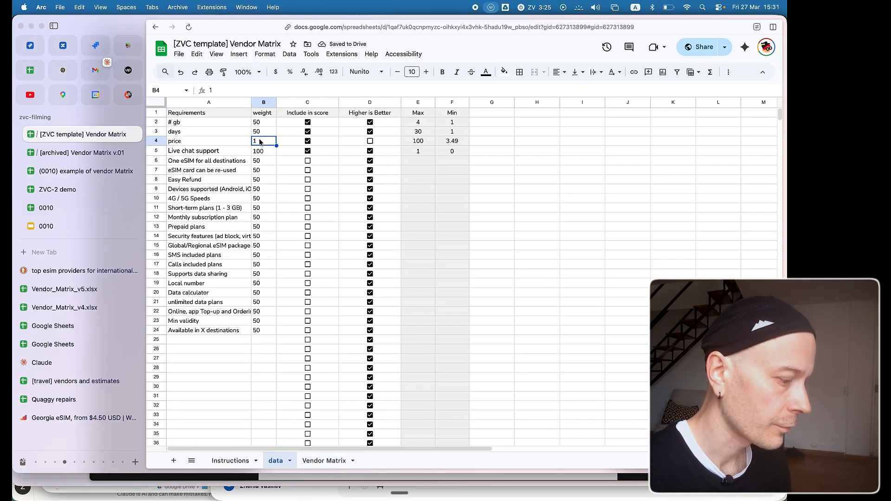
type("100")
key("Return")
type("1")
key("Return")
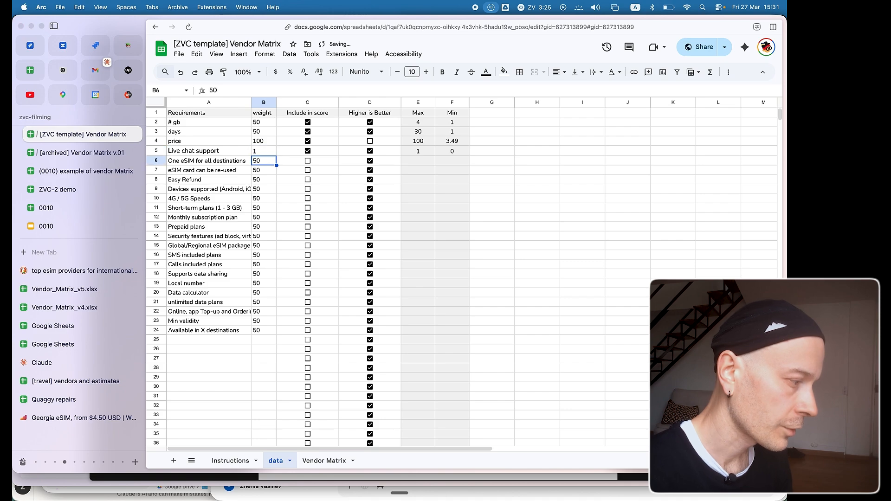
On the Vendor Matrix sheet, check the scores against Airalo's price and Airhub's # gb, days and price values.
left_click(324, 460)
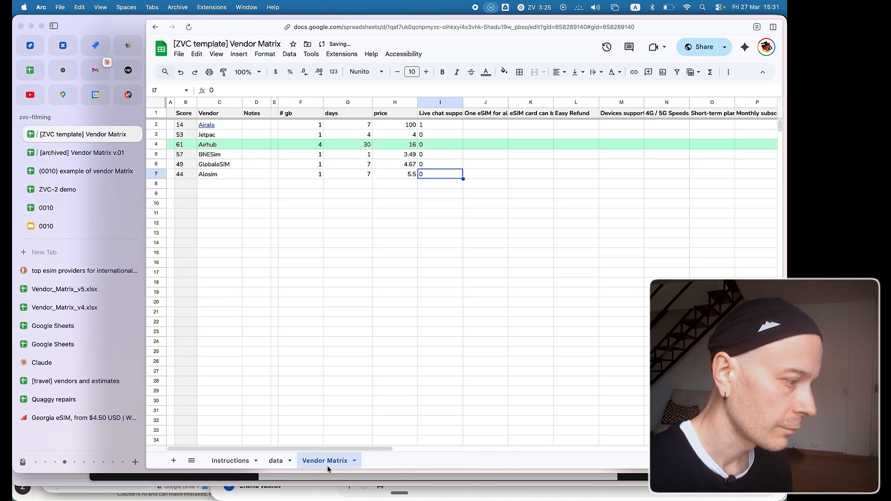
left_click(410, 126)
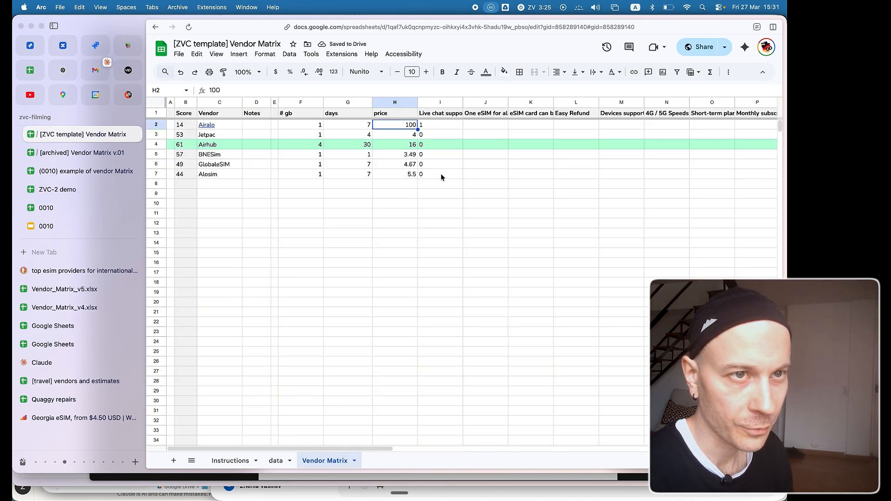
left_click(409, 145)
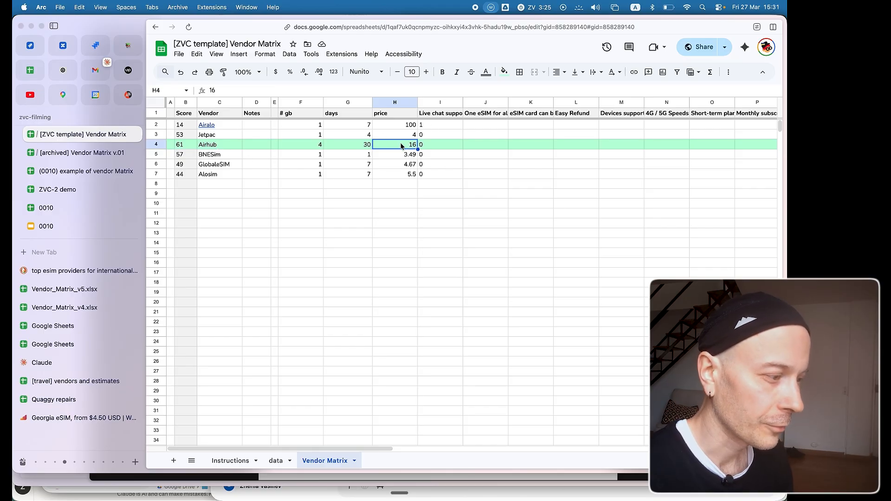
left_click(316, 147)
left_click(409, 146)
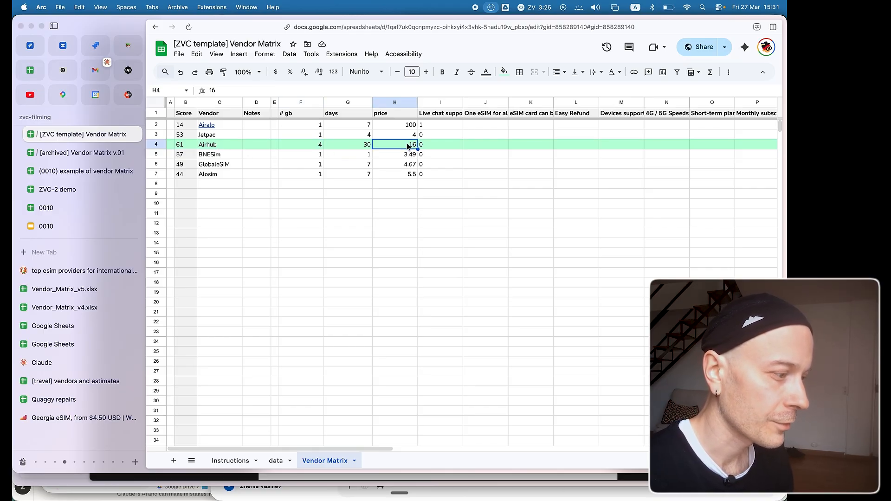
left_click(349, 149)
left_click(305, 147)
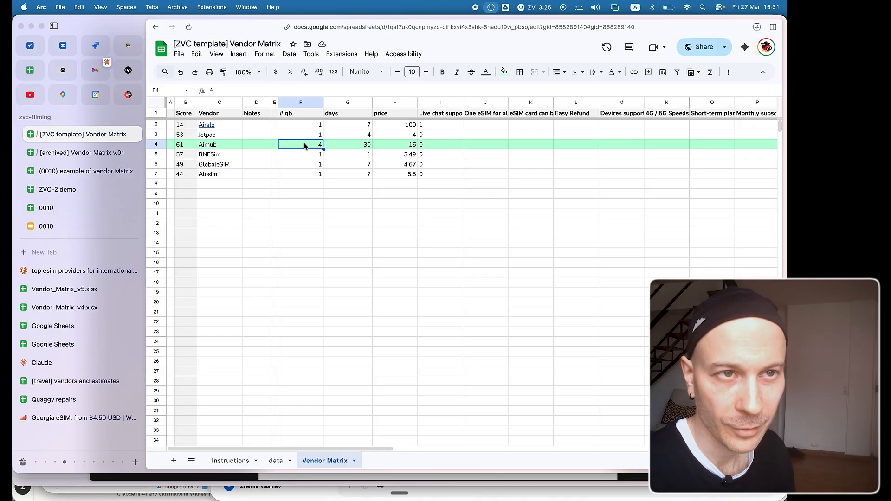